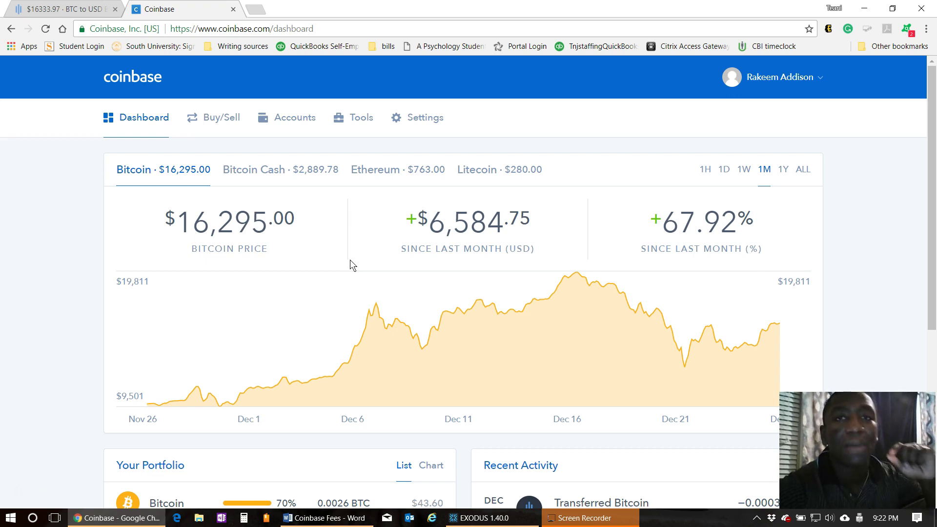
From Accounts, open the Send BTC form for the BTC Wallet holding 0.00267559 BTC.
{"action": "left_click", "coordinate": [289, 123]}
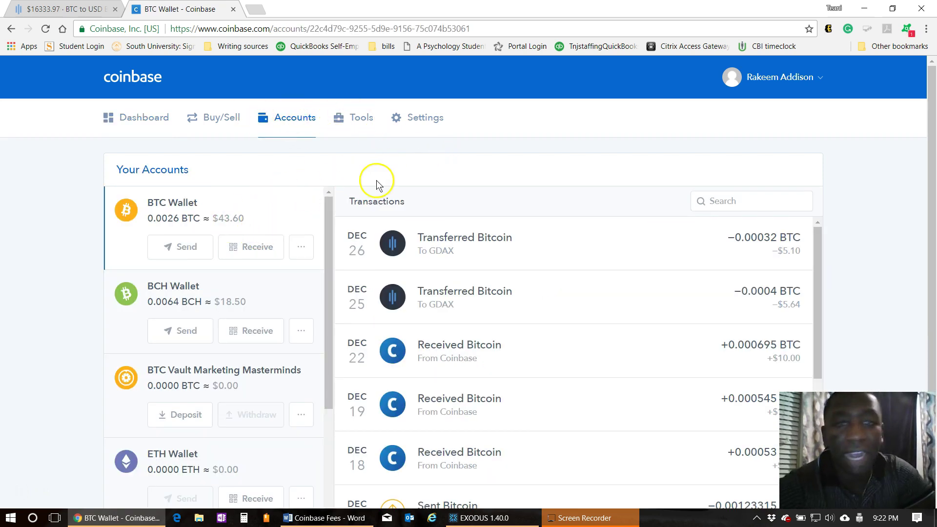
{"action": "left_click", "coordinate": [183, 247]}
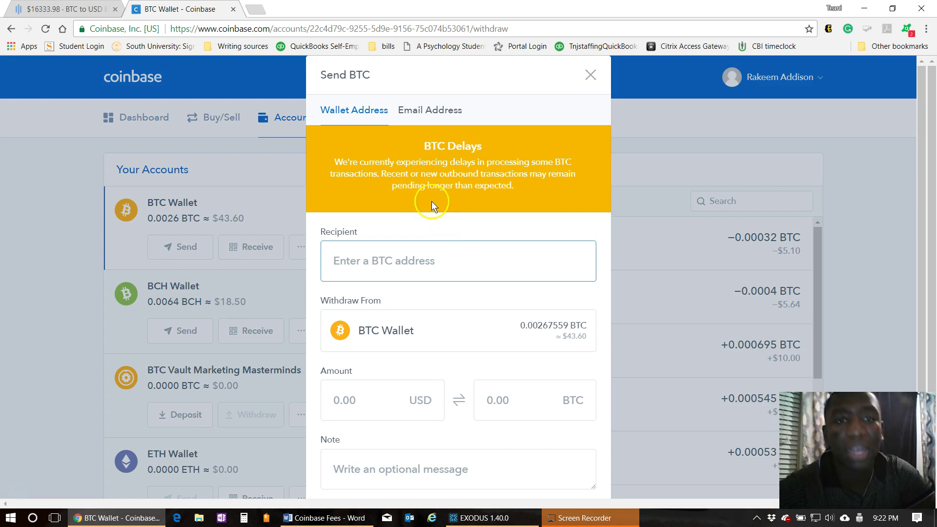
Copy the Exodus Bitcoin receiving address, then reopen Coinbase's Send BTC form.
{"action": "left_click", "coordinate": [496, 517]}
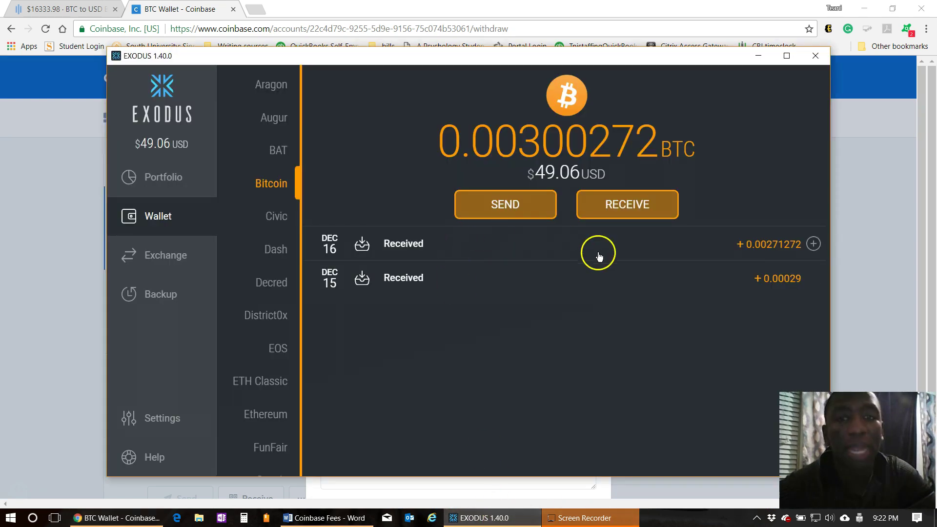
{"action": "left_click", "coordinate": [641, 202]}
{"action": "left_click", "coordinate": [371, 365]}
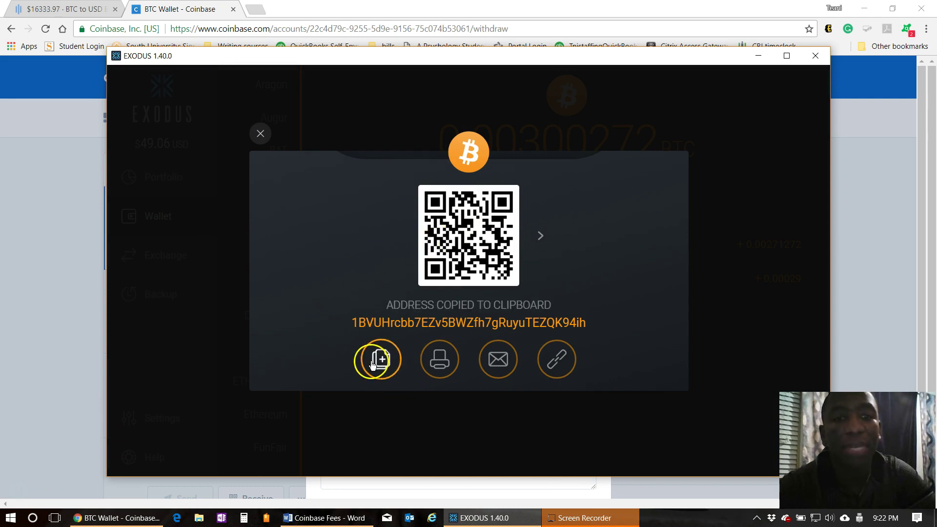
{"action": "left_click", "coordinate": [258, 133]}
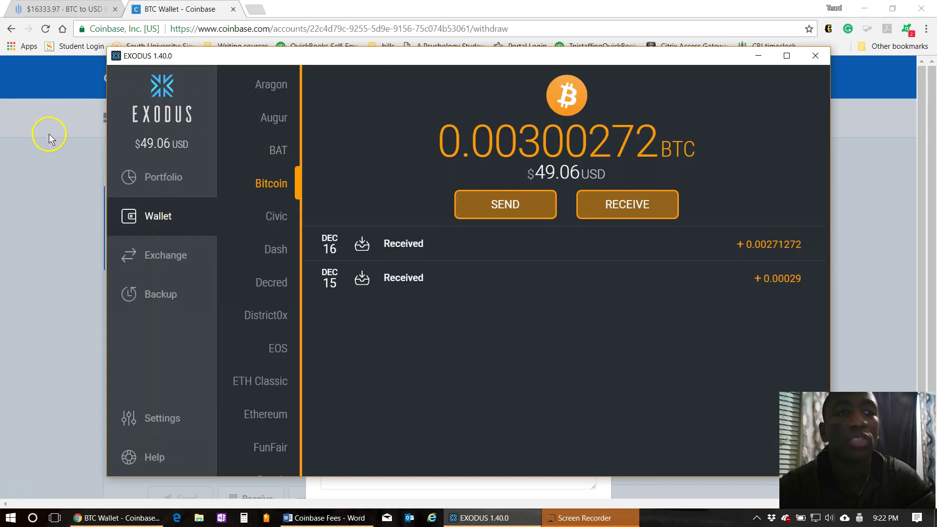
{"action": "left_click", "coordinate": [49, 134]}
{"action": "left_click", "coordinate": [184, 257]}
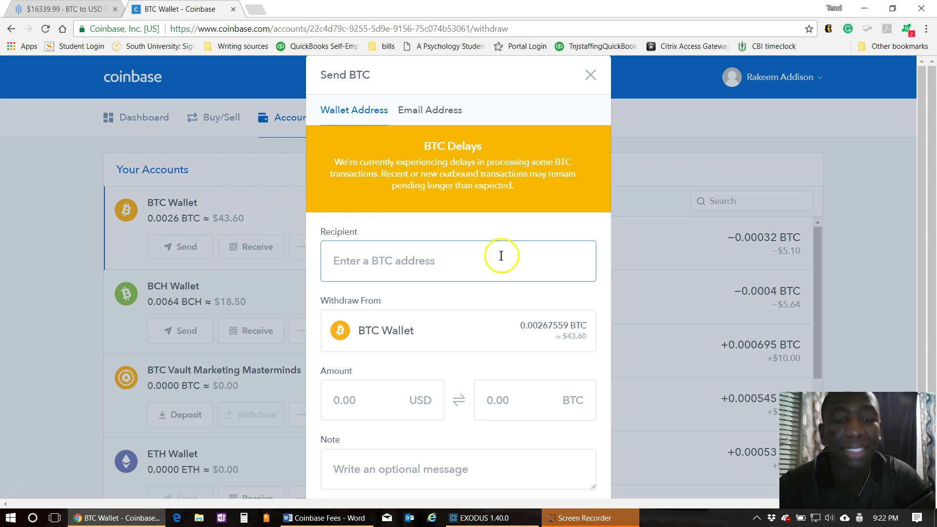
Paste the copied Exodus Bitcoin address into the Send BTC Recipient field.
{"action": "scroll", "coordinate": [574, 259], "scroll_direction": "down", "scroll_amount": 2}
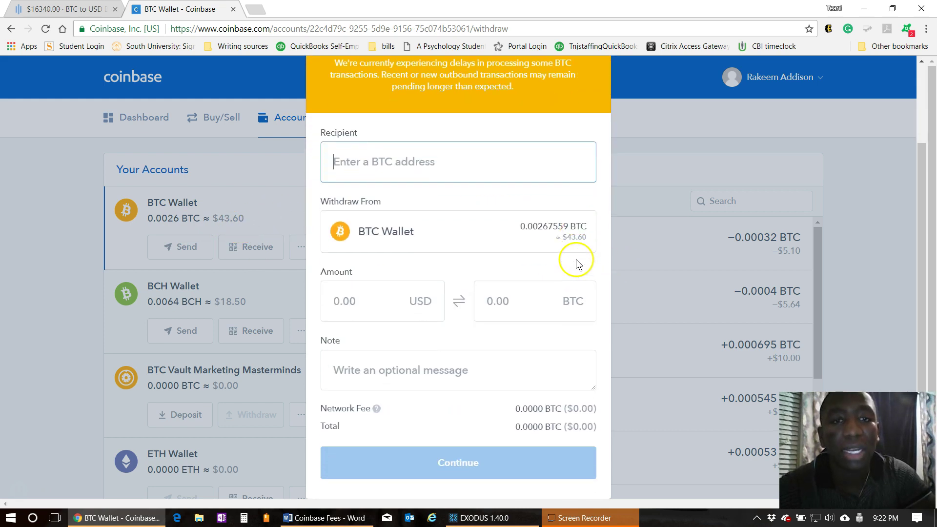
{"action": "scroll", "coordinate": [575, 259], "scroll_direction": "down", "scroll_amount": 2}
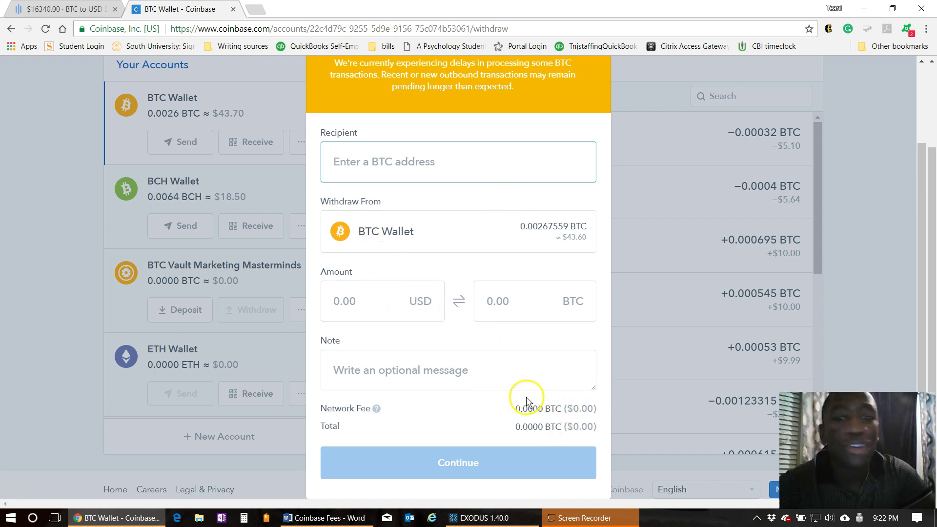
{"action": "right_click", "coordinate": [389, 169]}
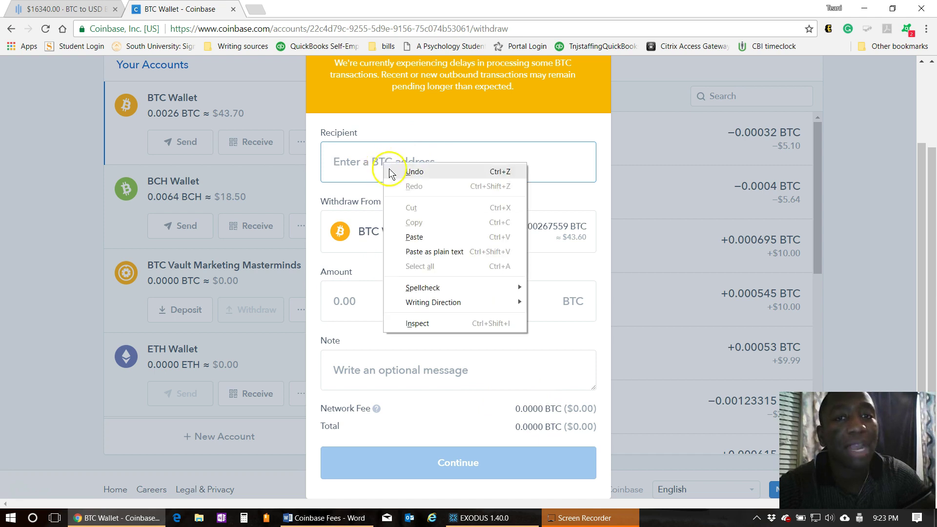
{"action": "left_click", "coordinate": [419, 237]}
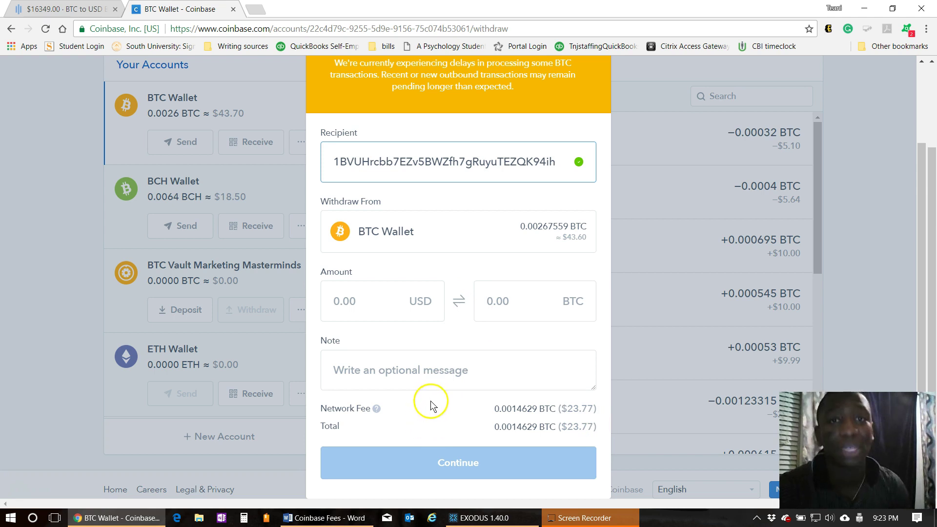
Enter 100 USD as the amount, review the insufficient-funds warning and fee, then close the form.
{"action": "left_click", "coordinate": [360, 305]}
{"action": "type", "text": "100"}
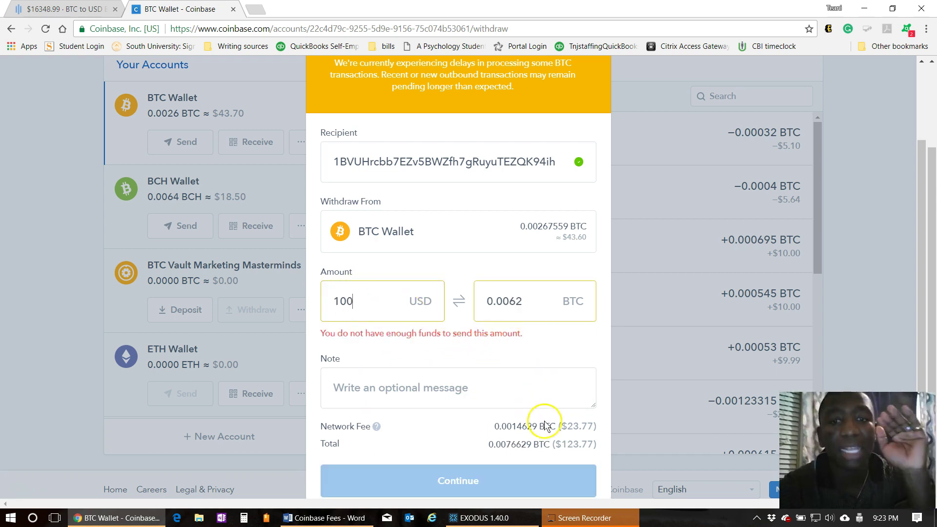
{"action": "scroll", "coordinate": [501, 372], "scroll_direction": "down", "scroll_amount": 1}
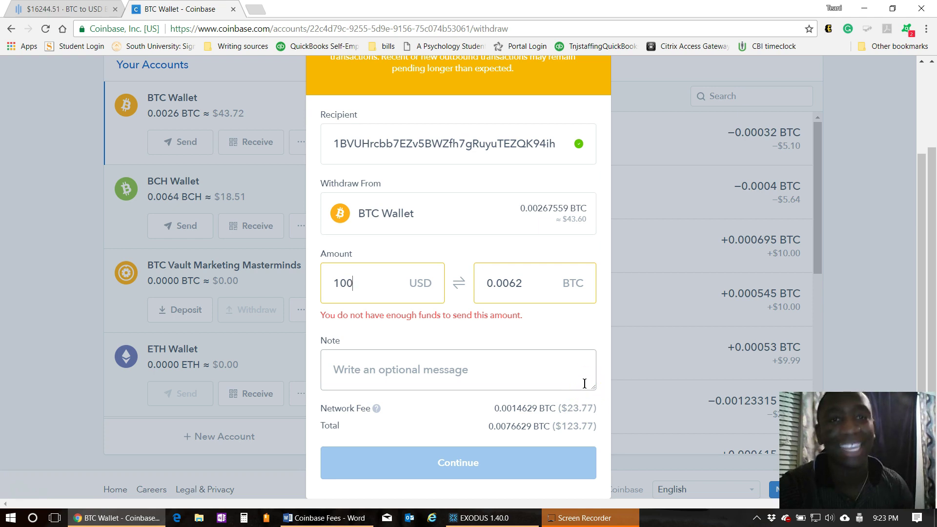
{"action": "scroll", "coordinate": [570, 238], "scroll_direction": "up", "scroll_amount": 1}
{"action": "scroll", "coordinate": [569, 237], "scroll_direction": "up", "scroll_amount": 2}
{"action": "left_click", "coordinate": [590, 77]}
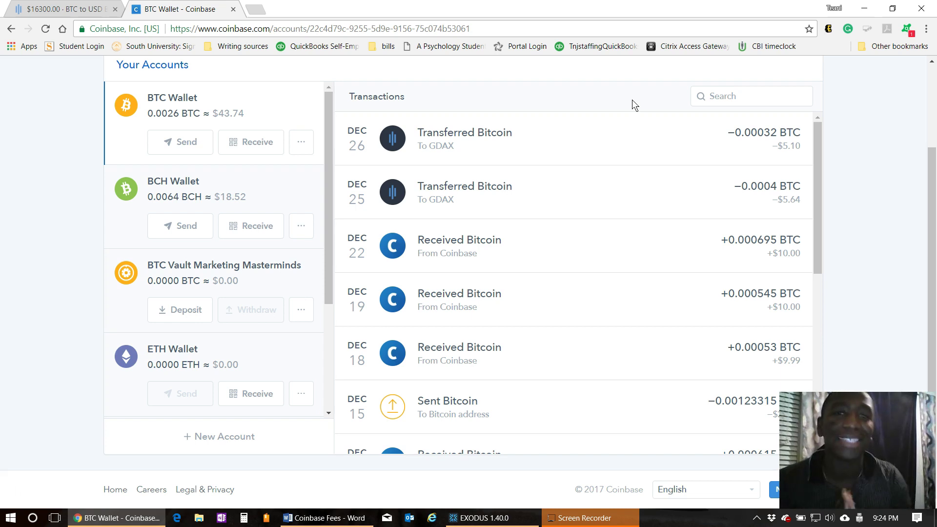
Close GDAX's Withdraw Funds dialog and compare the GDAX and Coinbase pages.
{"action": "scroll", "coordinate": [432, 161], "scroll_direction": "up", "scroll_amount": 3}
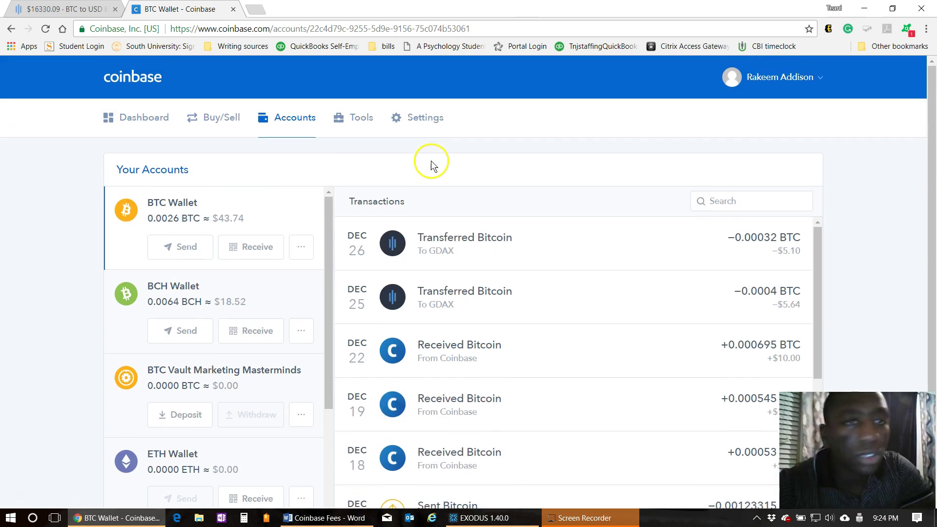
{"action": "left_click", "coordinate": [45, 11]}
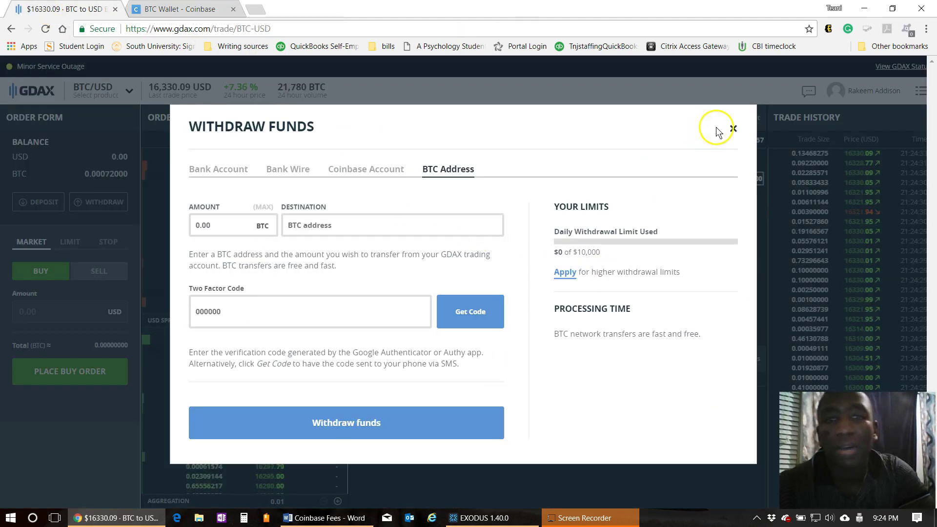
{"action": "left_click", "coordinate": [732, 129]}
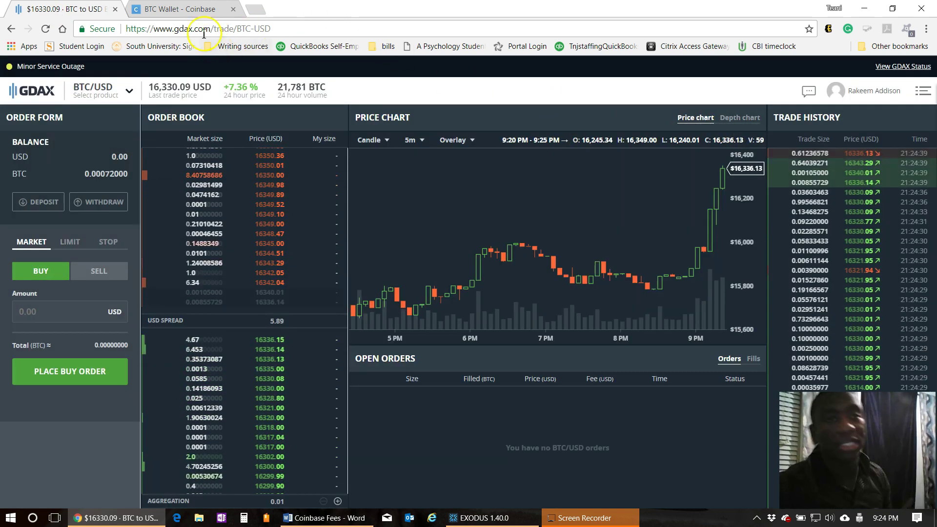
{"action": "left_click", "coordinate": [198, 10]}
{"action": "left_click", "coordinate": [54, 9]}
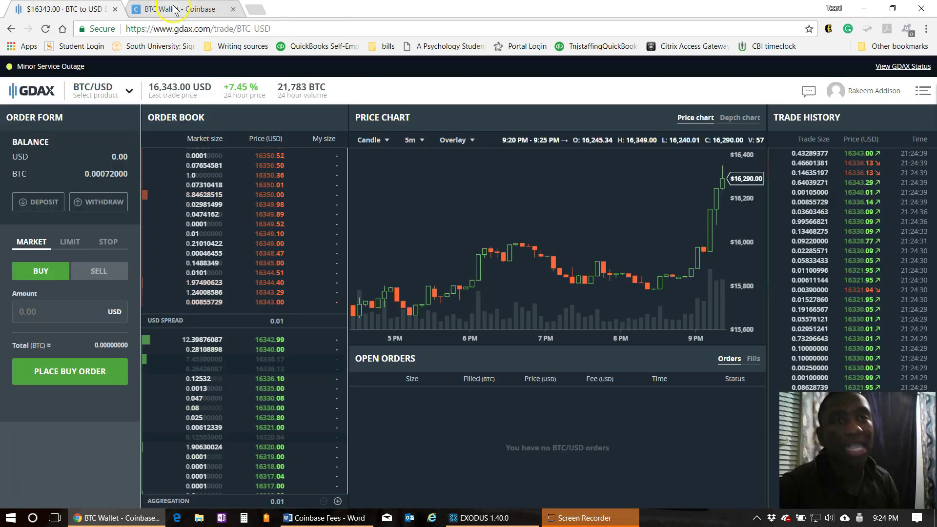
{"action": "left_click", "coordinate": [185, 10]}
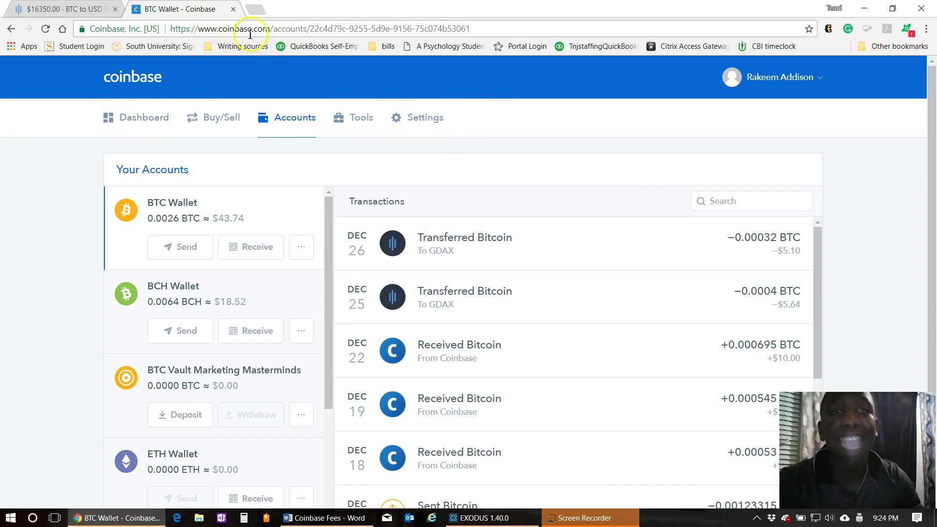
{"action": "left_click", "coordinate": [32, 9]}
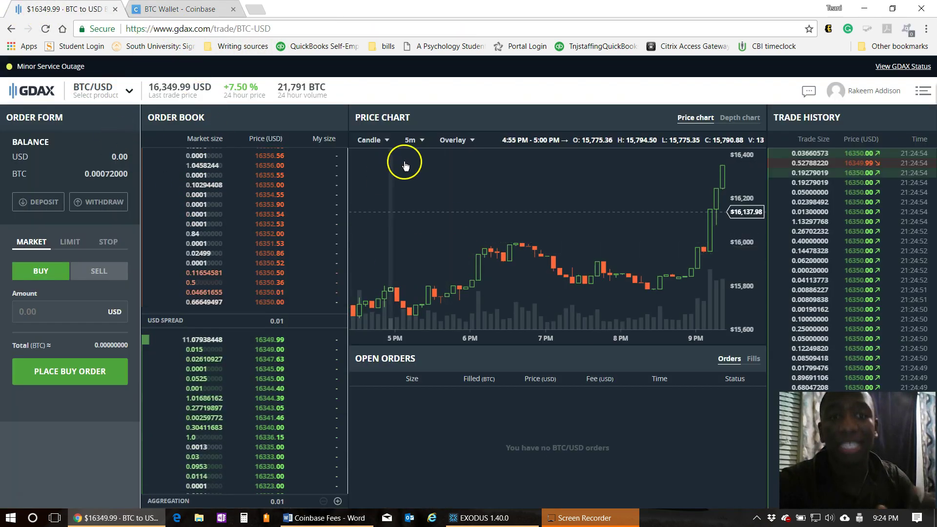
{"action": "left_click", "coordinate": [179, 9]}
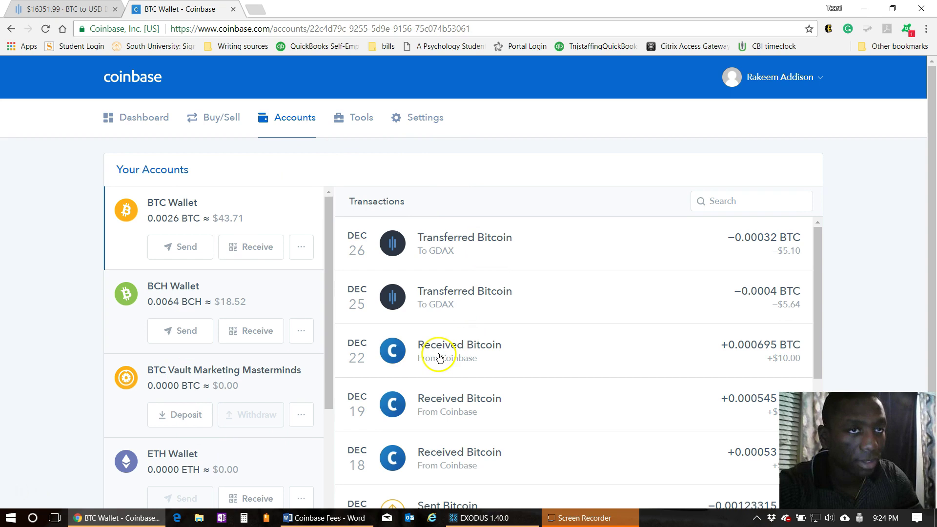
{"action": "left_click", "coordinate": [78, 9]}
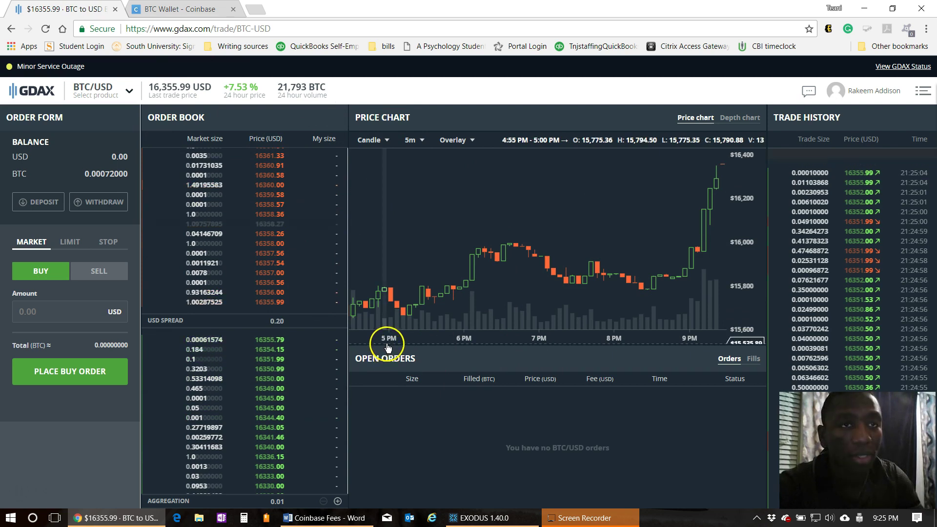
{"action": "left_click", "coordinate": [191, 9]}
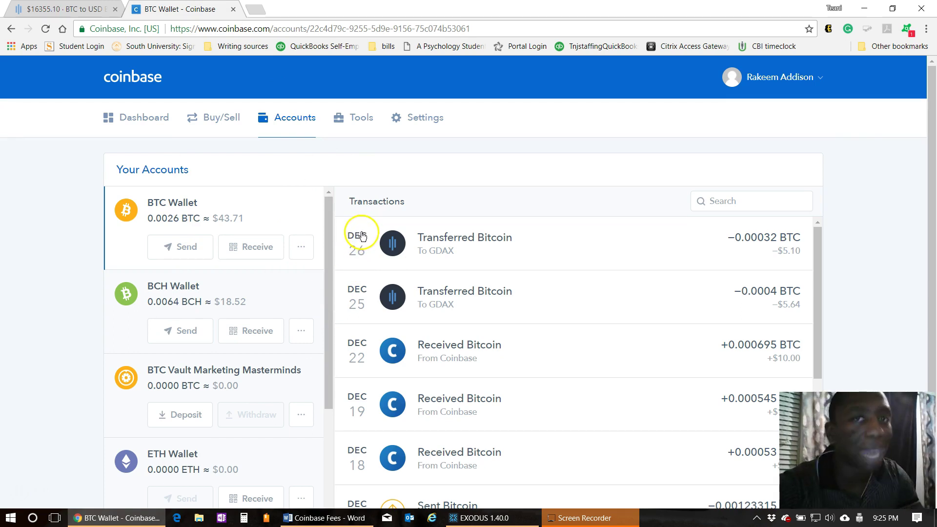
{"action": "left_click", "coordinate": [66, 9]}
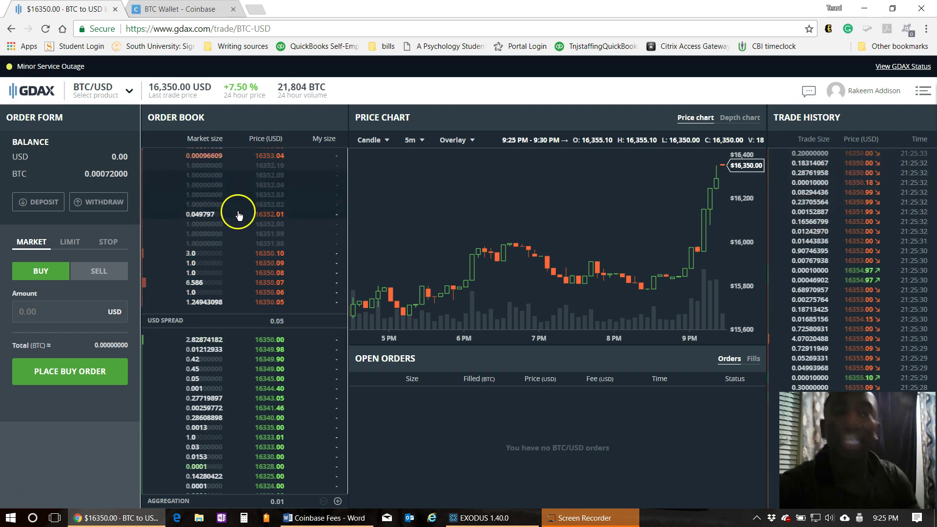
{"action": "left_click", "coordinate": [195, 9]}
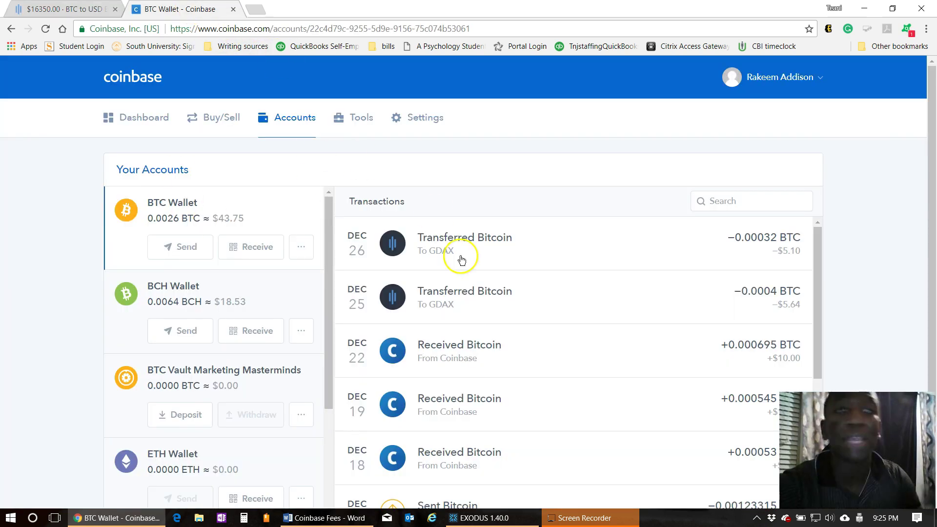
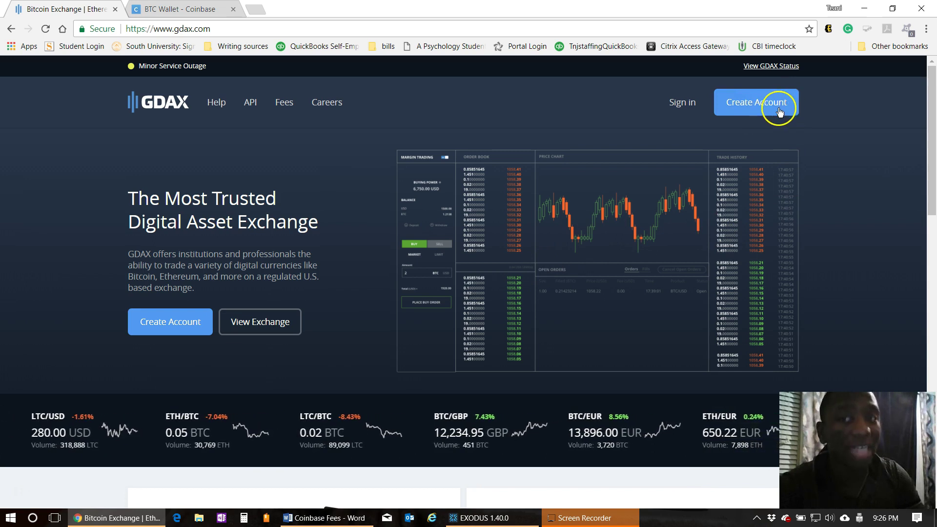
Start the GDAX sign-in through Coinbase, check the BTC Wallet page, then return to sign-in.
{"action": "left_click", "coordinate": [683, 104]}
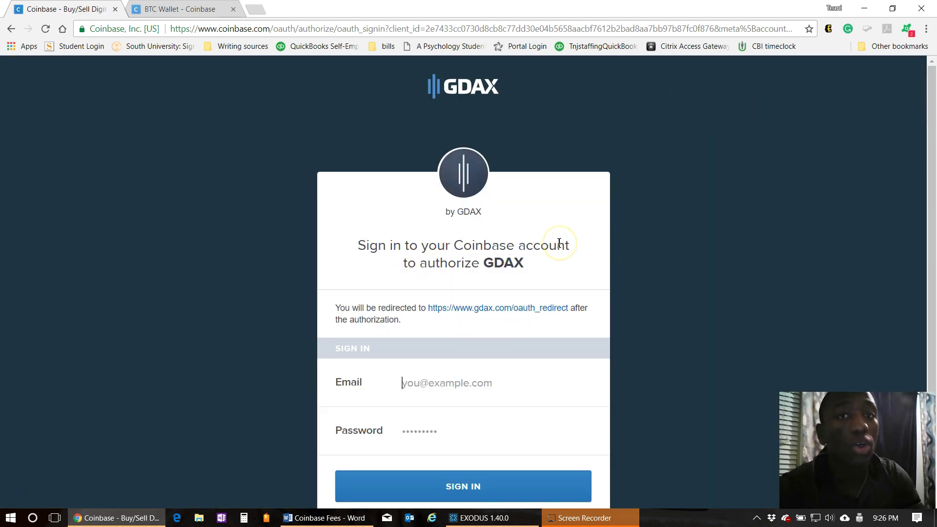
{"action": "scroll", "coordinate": [585, 240], "scroll_direction": "down", "scroll_amount": 2}
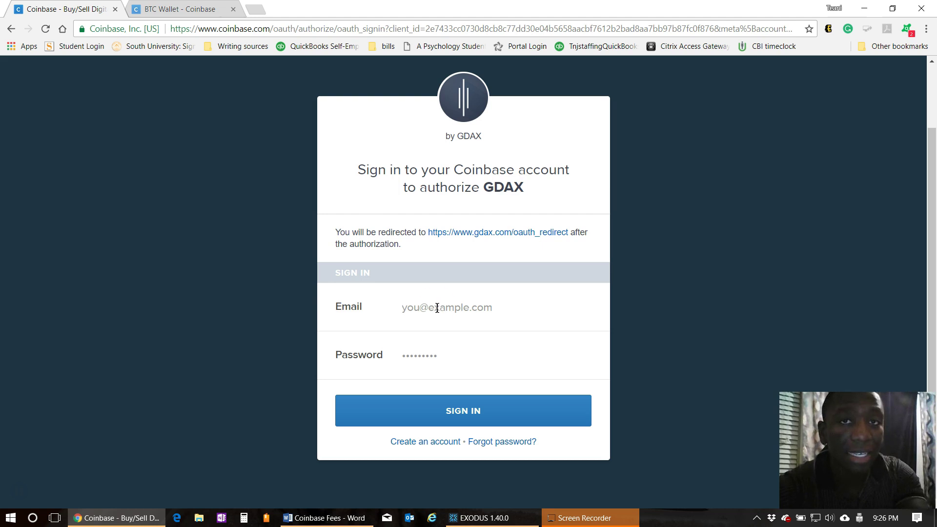
{"action": "left_click", "coordinate": [483, 307]}
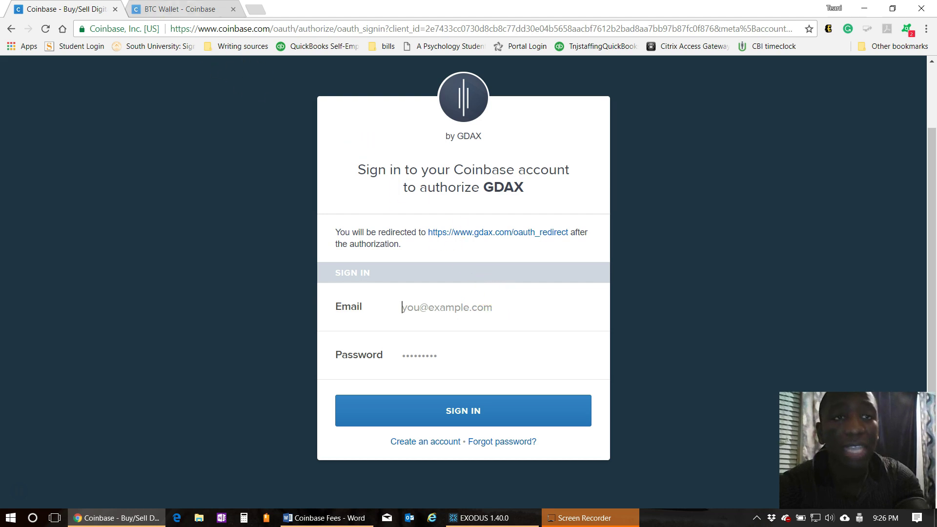
{"action": "left_click", "coordinate": [180, 9]}
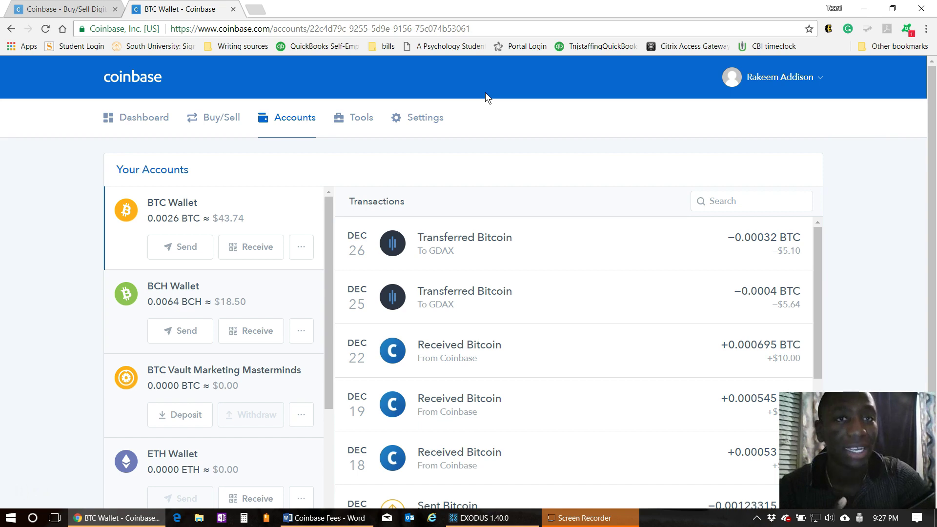
{"action": "left_click", "coordinate": [75, 11]}
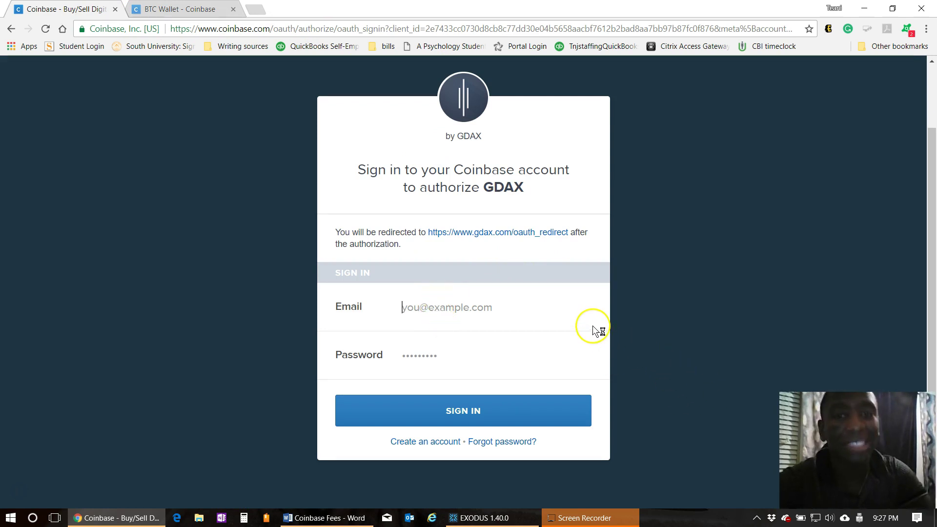
{"action": "left_click", "coordinate": [191, 10]}
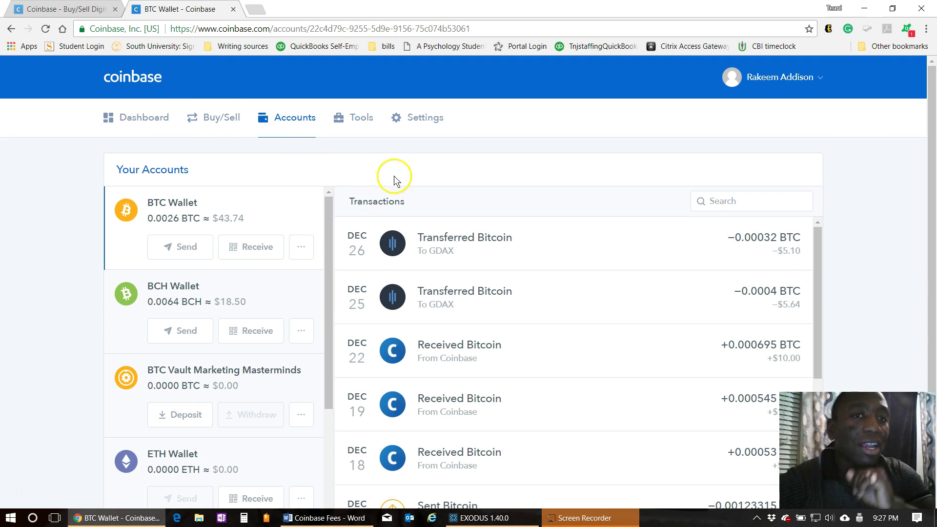
Enter the Coinbase account email and password on the authorization page and submit them.
{"action": "left_click", "coordinate": [73, 9]}
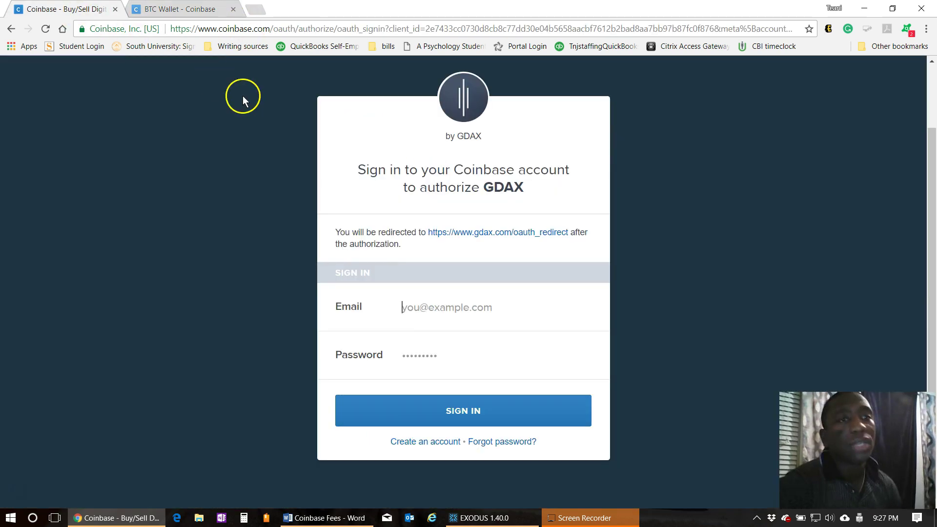
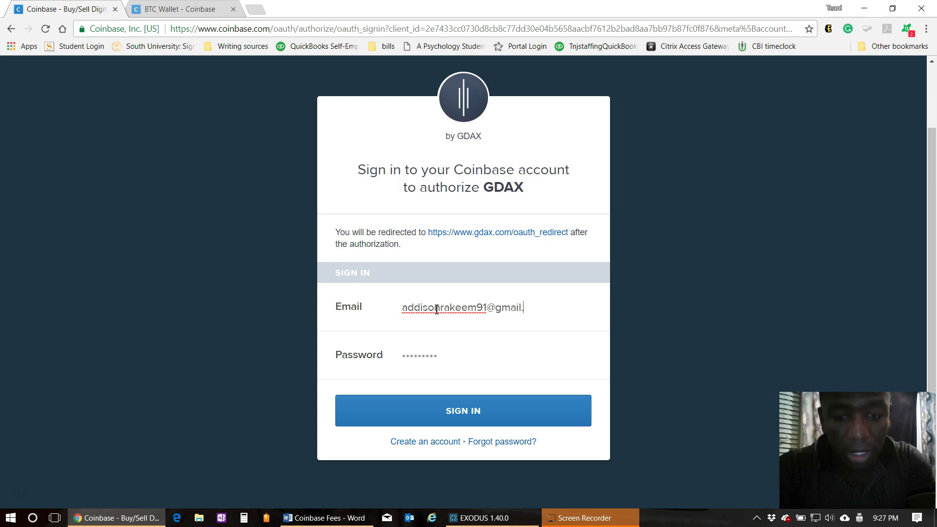
{"action": "type", "text": "••"}
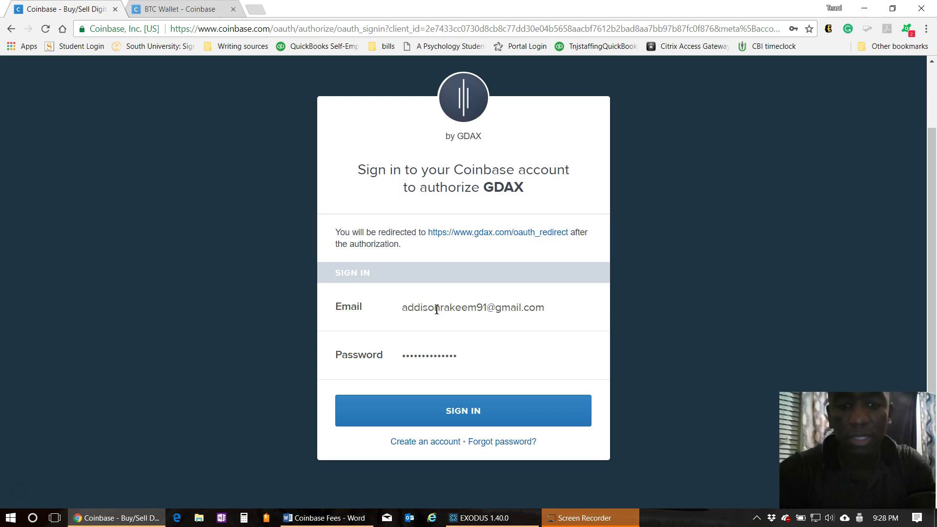
{"action": "left_click", "coordinate": [477, 411]}
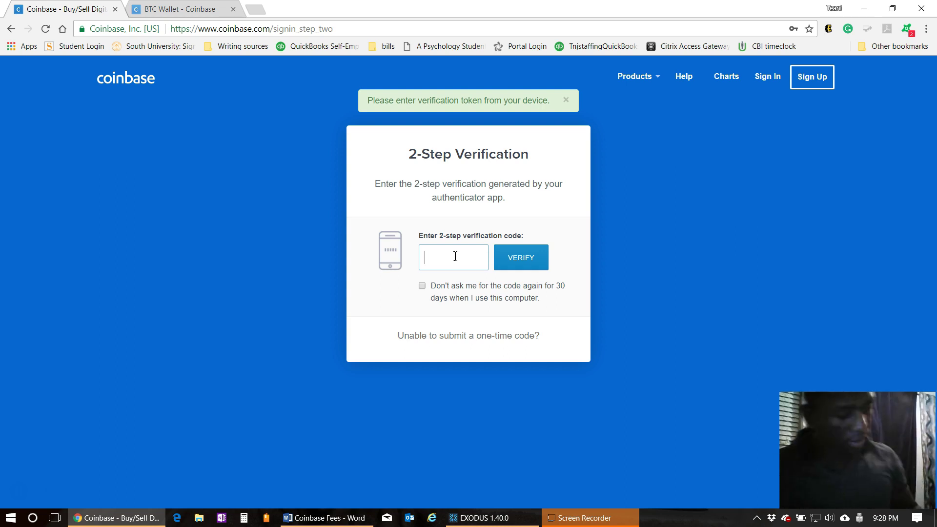
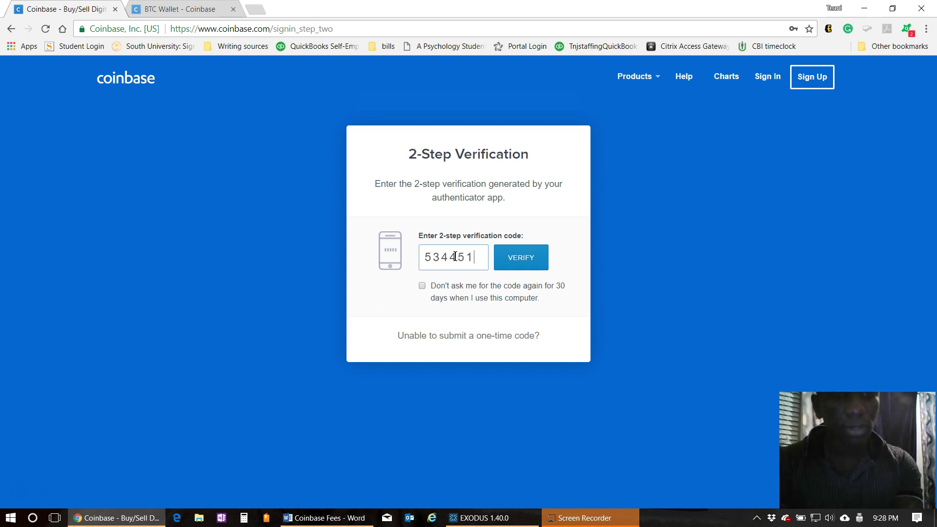
Enter the 2-step verification code, then bring up GDAX's Deposit Funds dialog.
{"action": "left_click", "coordinate": [502, 261]}
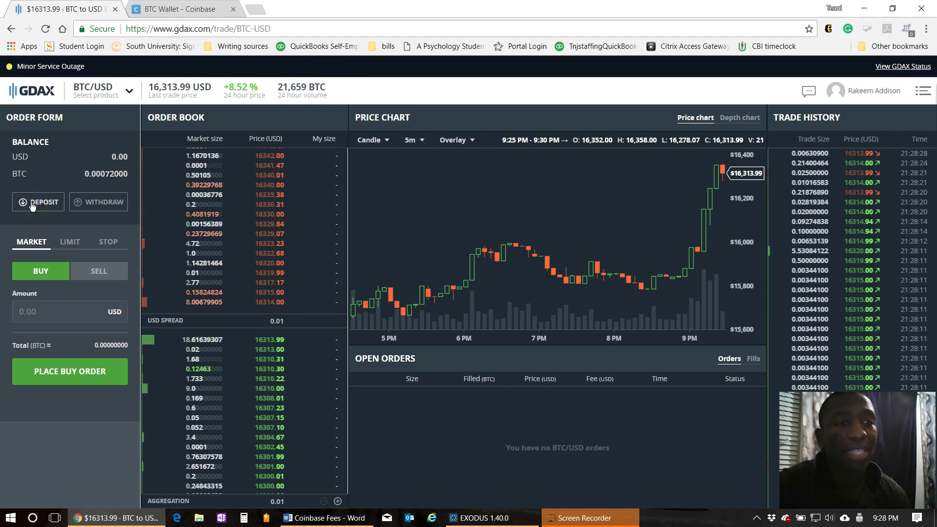
{"action": "left_click", "coordinate": [32, 205]}
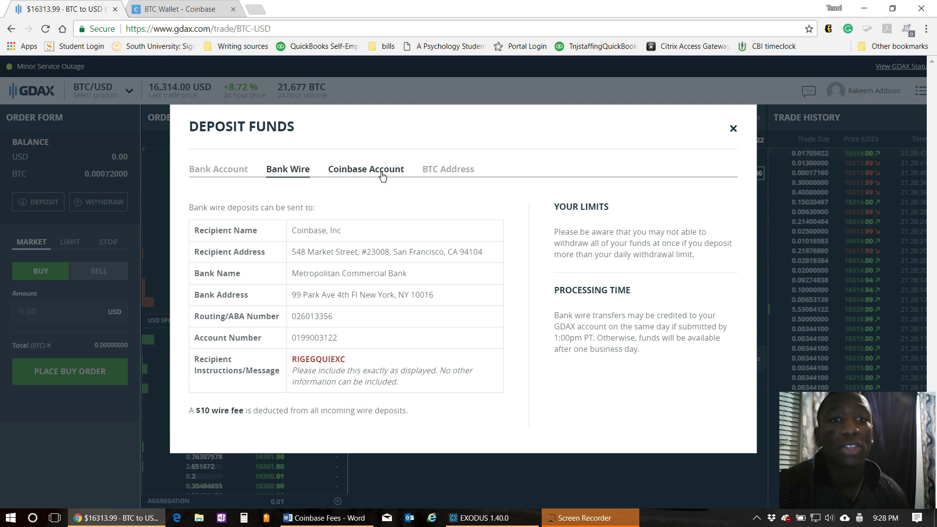
Set the deposit source to the Coinbase BTC Wallet (0.00267559 BTC), then view that wallet in Coinbase.
{"action": "left_click", "coordinate": [382, 173]}
{"action": "left_click", "coordinate": [381, 231]}
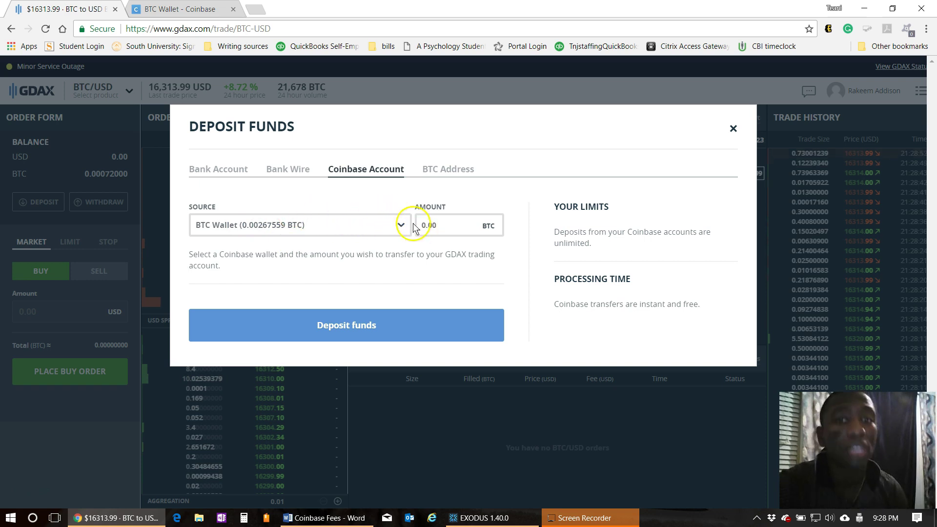
{"action": "left_click", "coordinate": [431, 225]}
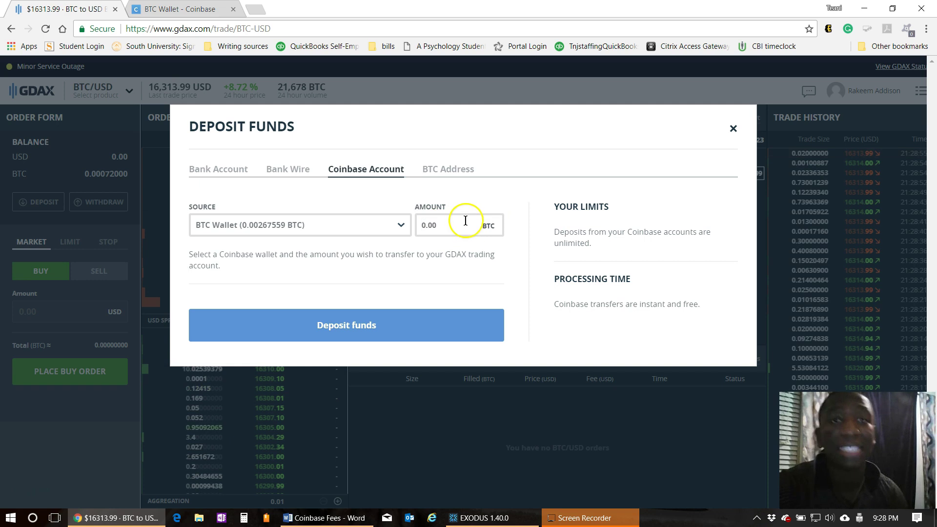
{"action": "left_click", "coordinate": [187, 11]}
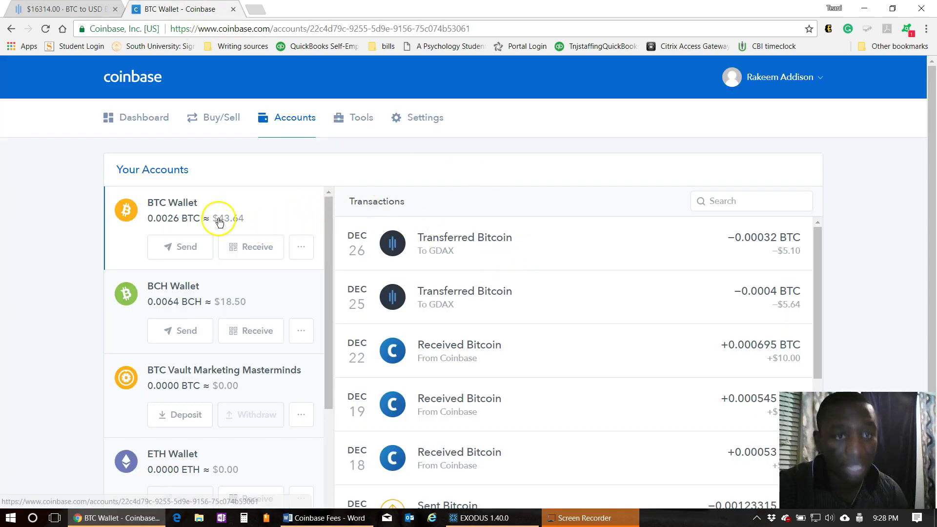
Enter 5.00 USD as the amount in Coinbase's Send BTC form.
{"action": "left_click", "coordinate": [179, 248]}
{"action": "scroll", "coordinate": [420, 337], "scroll_direction": "down", "scroll_amount": 3}
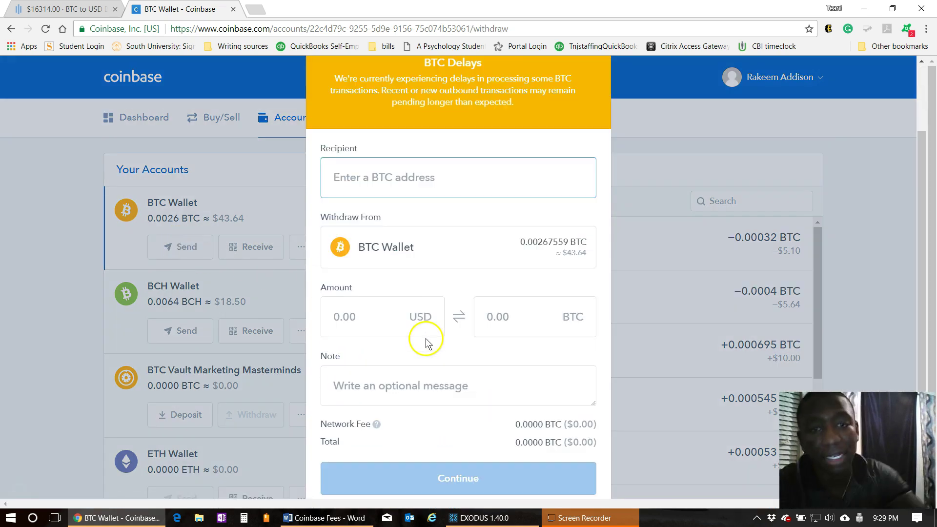
{"action": "left_click", "coordinate": [370, 294]}
{"action": "type", "text": "1"}
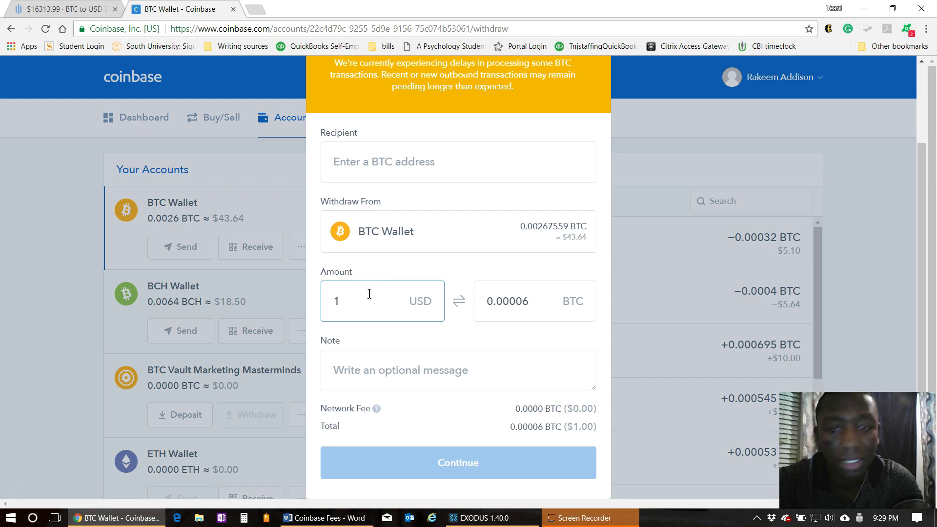
{"action": "key", "text": "BackSpace"}
{"action": "type", "text": "5."}
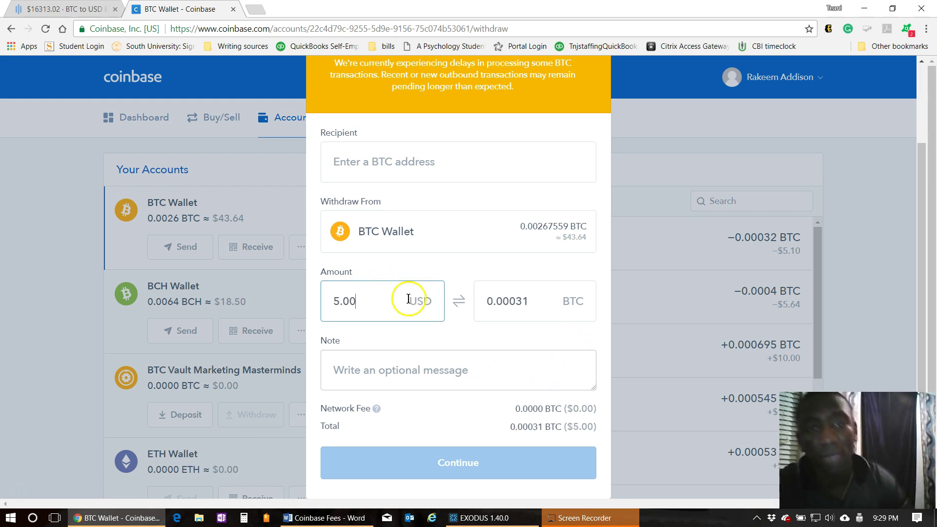
{"action": "left_click", "coordinate": [507, 351]}
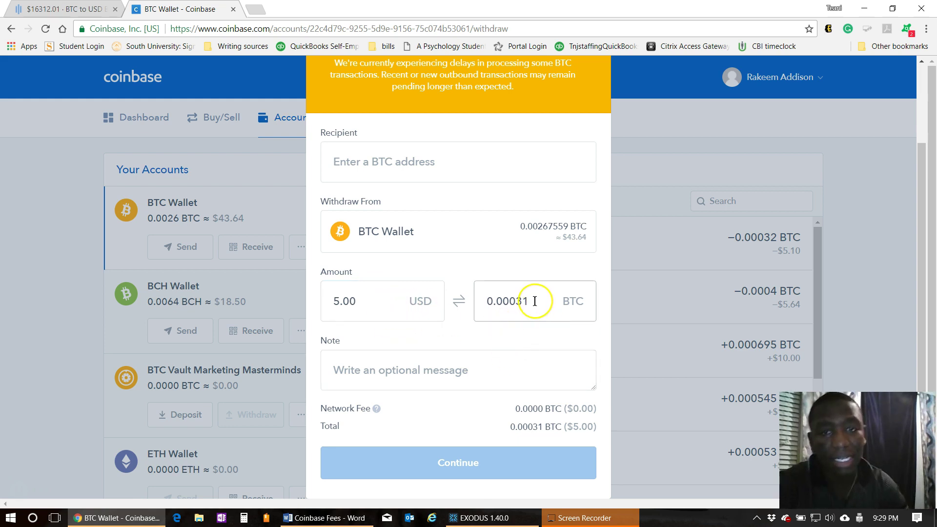
Copy the converted 0.00031 BTC amount.
{"action": "left_click_drag", "start_coordinate": [537, 301], "coordinate": [482, 301]}
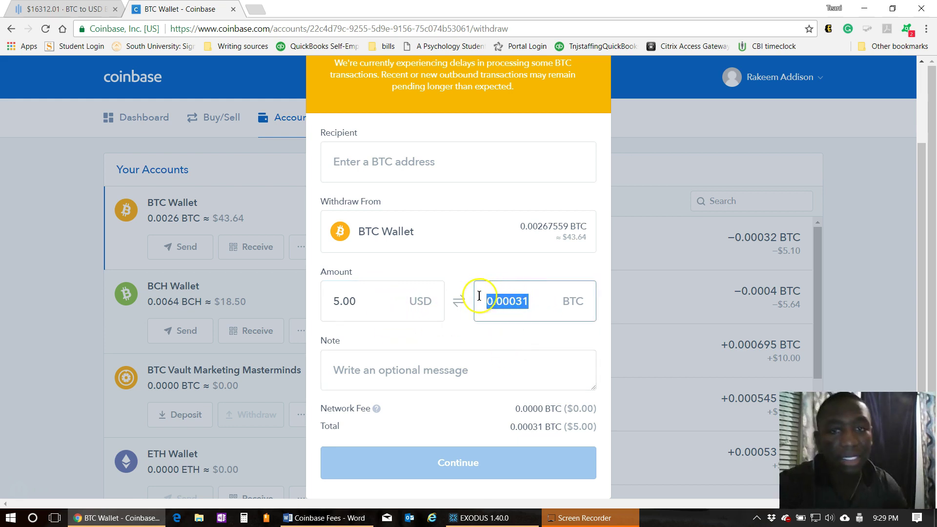
{"action": "right_click", "coordinate": [524, 299]}
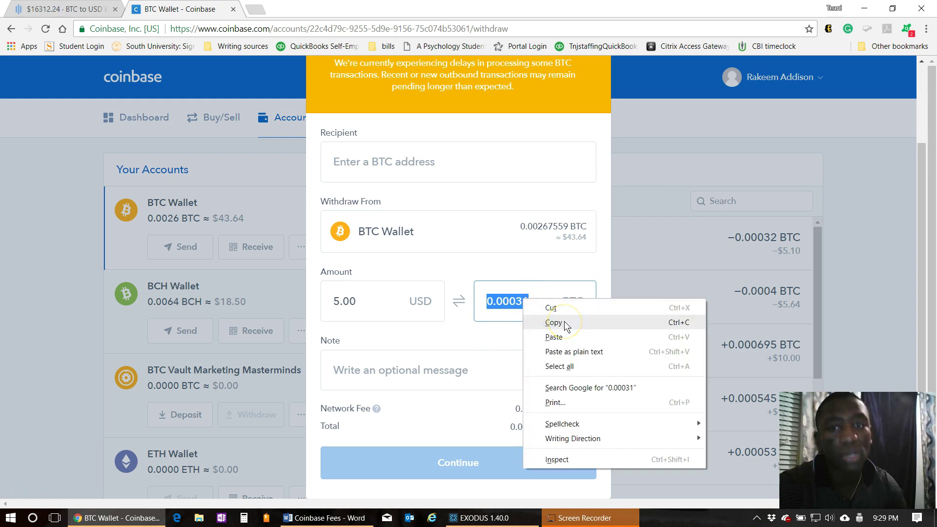
{"action": "left_click", "coordinate": [553, 323]}
Paste 0.00031 BTC as the GDAX deposit amount and deposit it from the Coinbase BTC Wallet.
{"action": "left_click", "coordinate": [74, 8]}
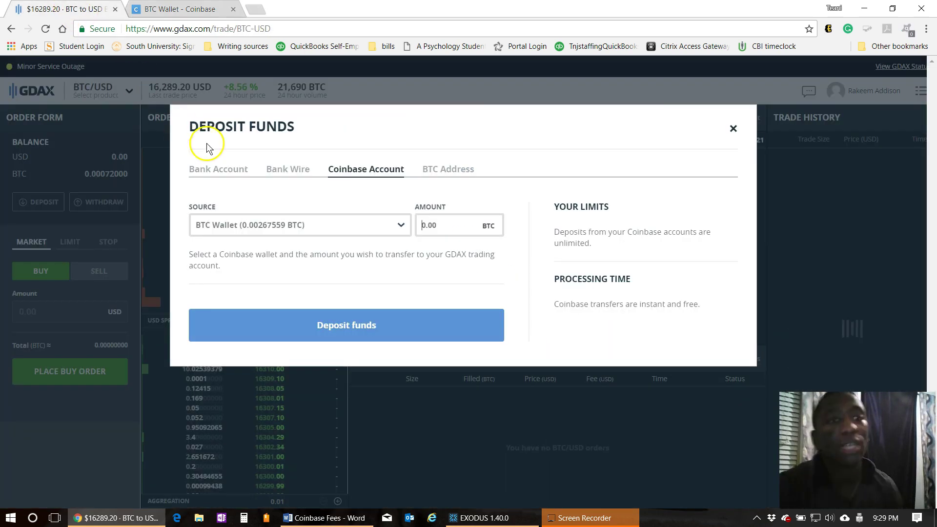
{"action": "right_click", "coordinate": [432, 225]}
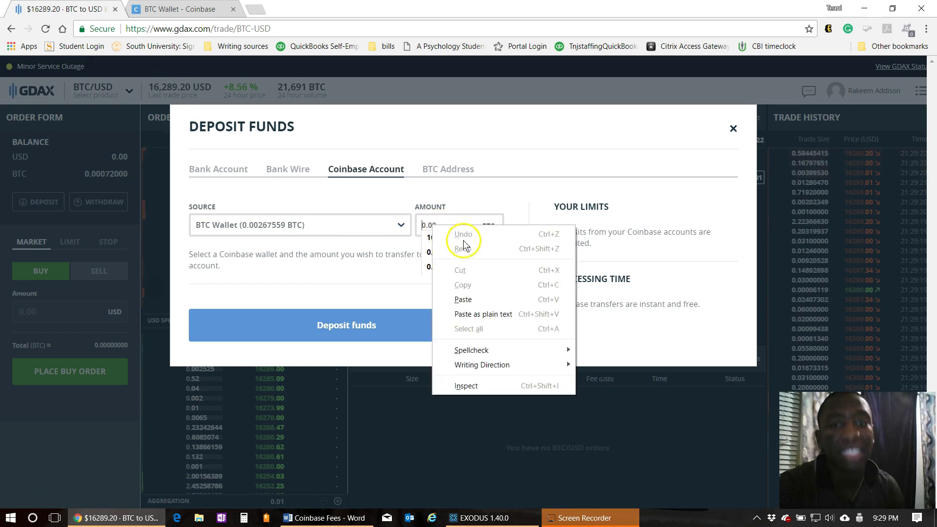
{"action": "left_click", "coordinate": [469, 299]}
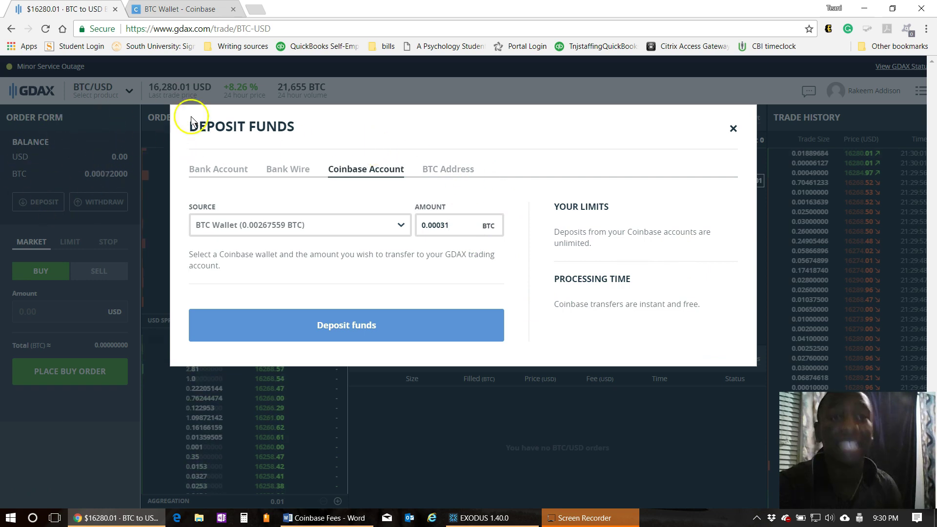
{"action": "left_click", "coordinate": [347, 331]}
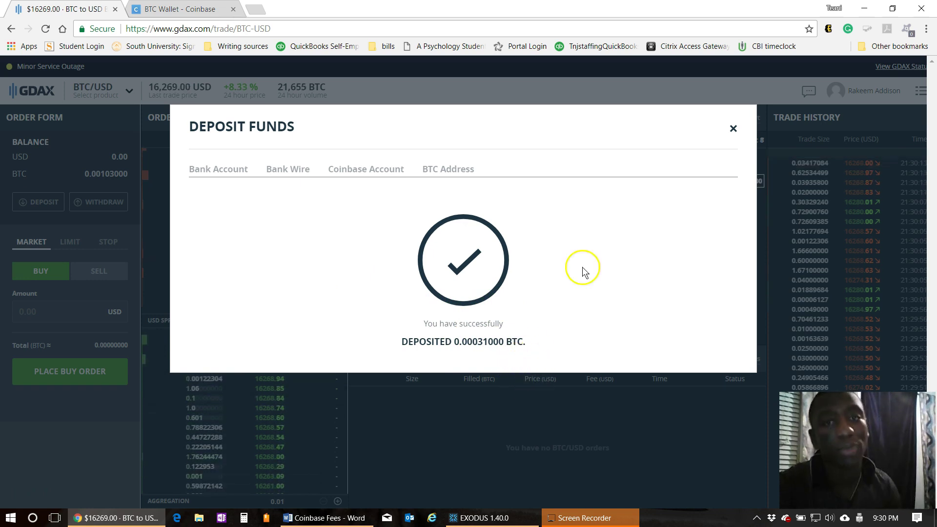
Confirm the −0.00031 BTC transfer in Coinbase, then open GDAX's navigation menu at 0.00103000 BTC.
{"action": "left_click", "coordinate": [732, 128]}
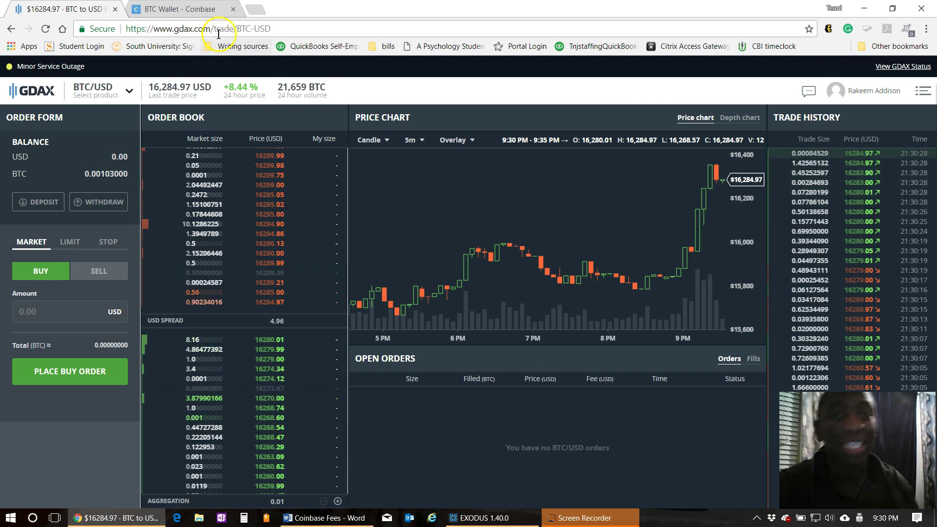
{"action": "left_click", "coordinate": [209, 8]}
{"action": "scroll", "coordinate": [596, 133], "scroll_direction": "up", "scroll_amount": 2}
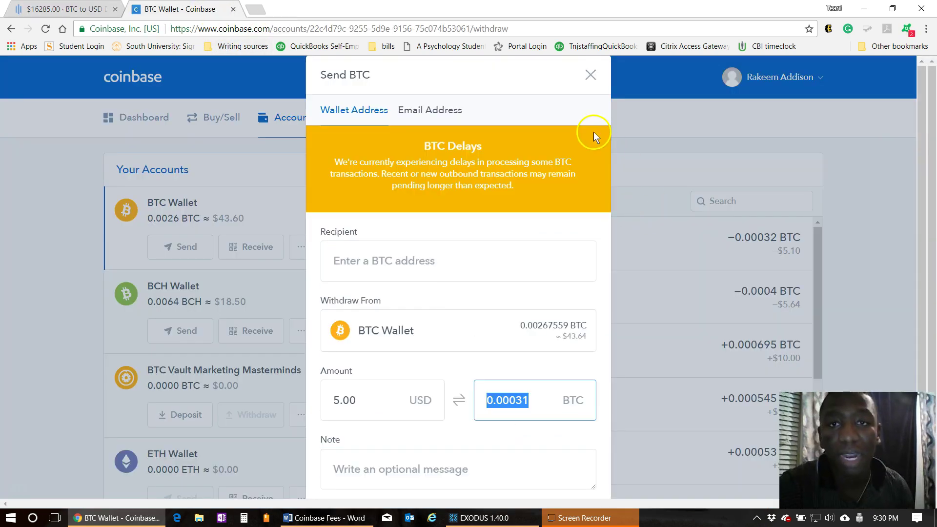
{"action": "left_click", "coordinate": [592, 74]}
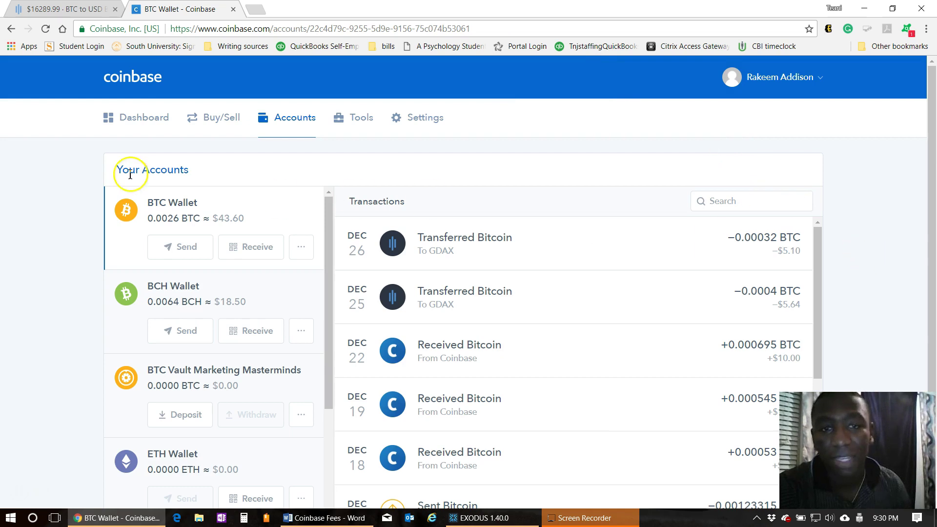
{"action": "left_click", "coordinate": [45, 28]}
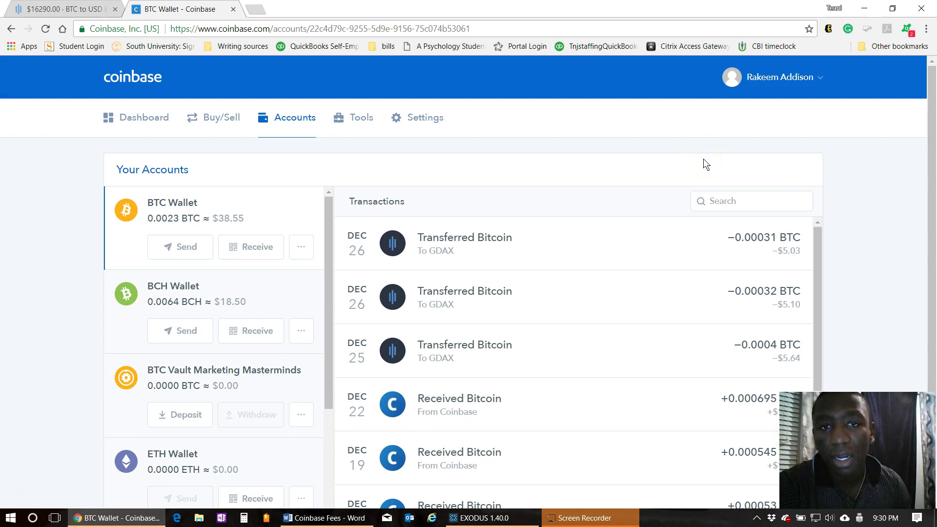
{"action": "scroll", "coordinate": [781, 204], "scroll_direction": "down", "scroll_amount": 2}
{"action": "scroll", "coordinate": [805, 210], "scroll_direction": "down", "scroll_amount": 1}
{"action": "scroll", "coordinate": [807, 225], "scroll_direction": "up", "scroll_amount": 2}
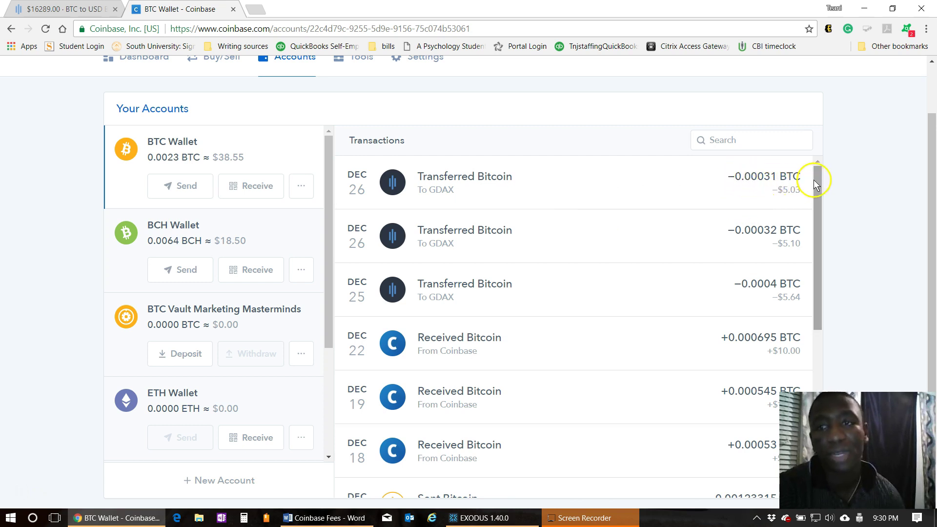
{"action": "left_click", "coordinate": [48, 6]}
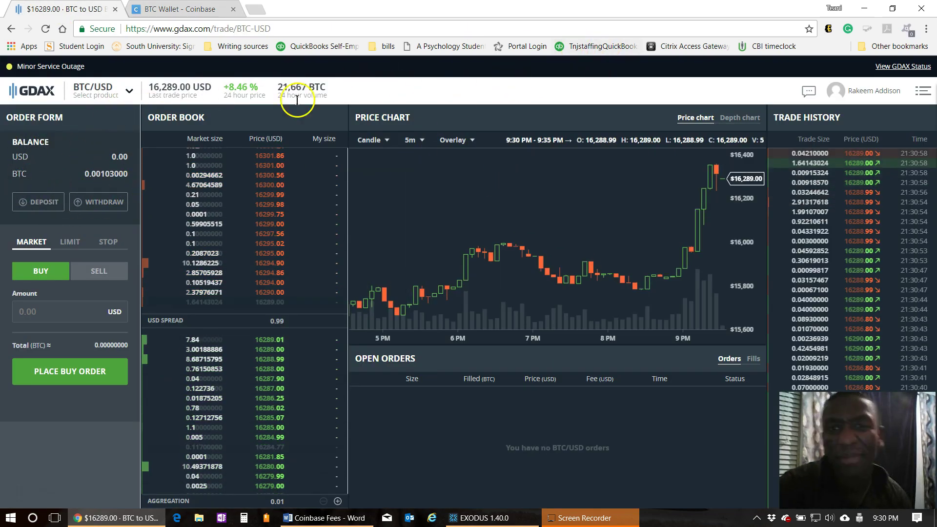
{"action": "left_click", "coordinate": [921, 90]}
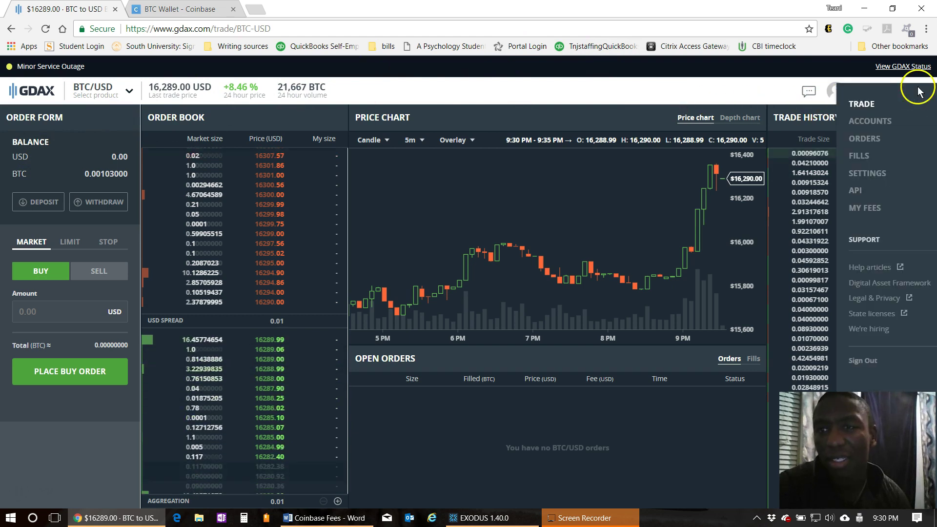
Compare GDAX's BTC history (0.00031, 0.00032, 0.0004) against Coinbase's transfers to GDAX.
{"action": "left_click", "coordinate": [815, 120]}
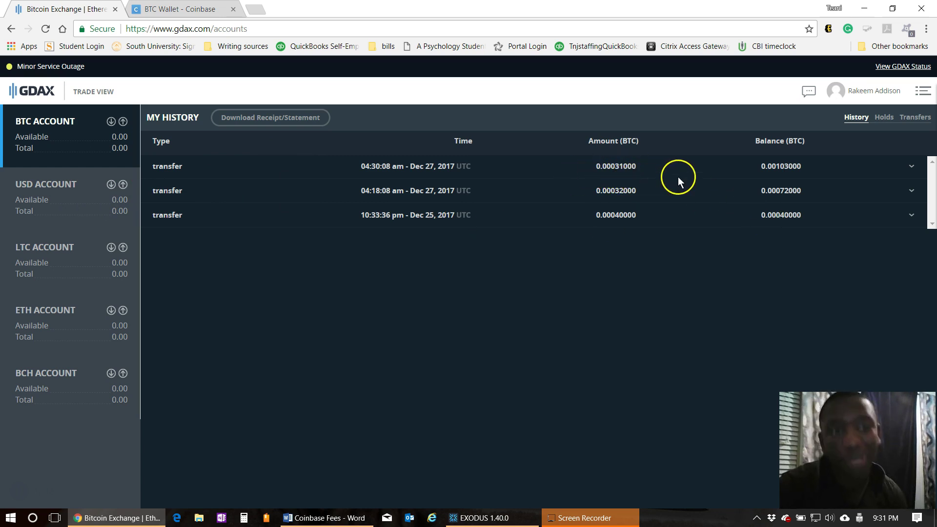
{"action": "key", "text": "ctrl+Tab"}
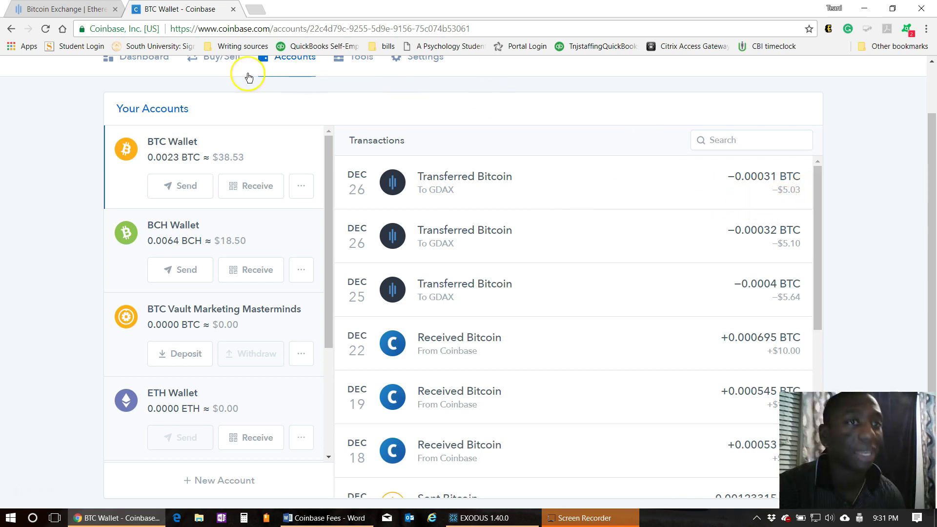
{"action": "left_click", "coordinate": [80, 9]}
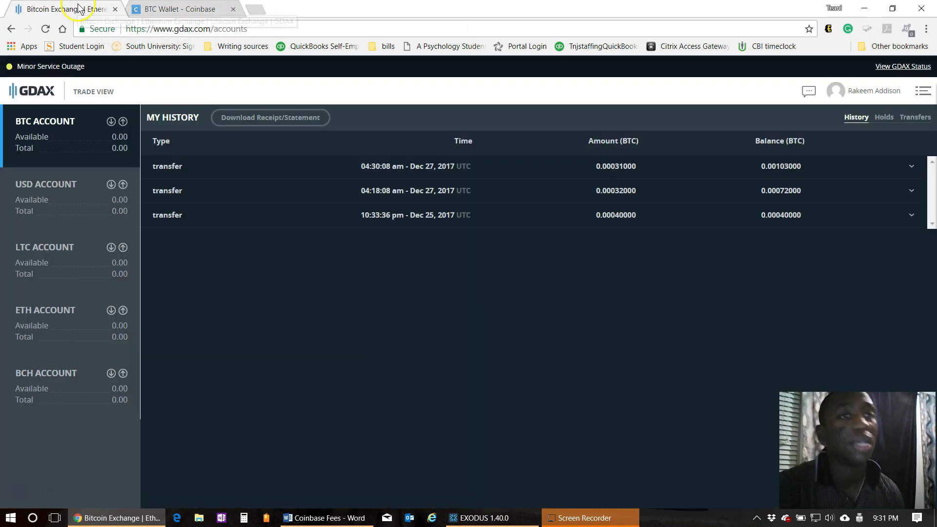
{"action": "left_click", "coordinate": [220, 10]}
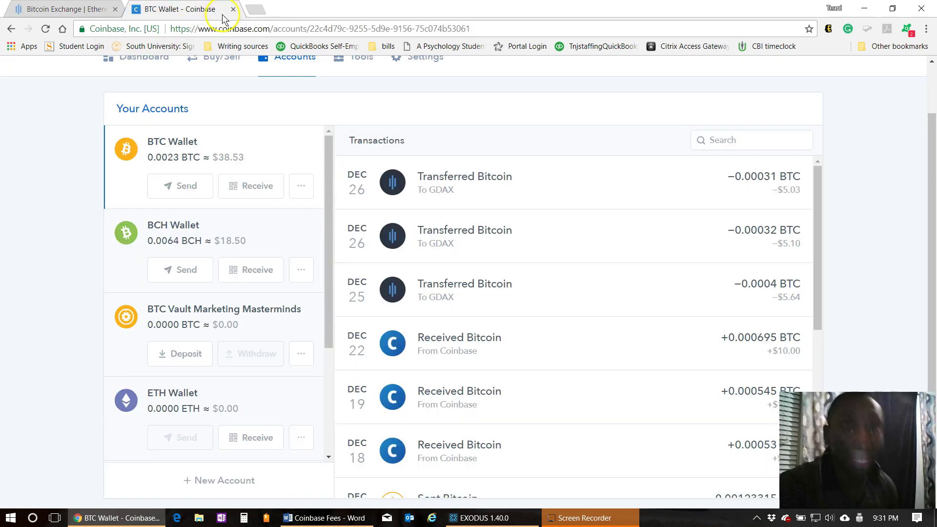
{"action": "scroll", "coordinate": [477, 148], "scroll_direction": "up", "scroll_amount": 2}
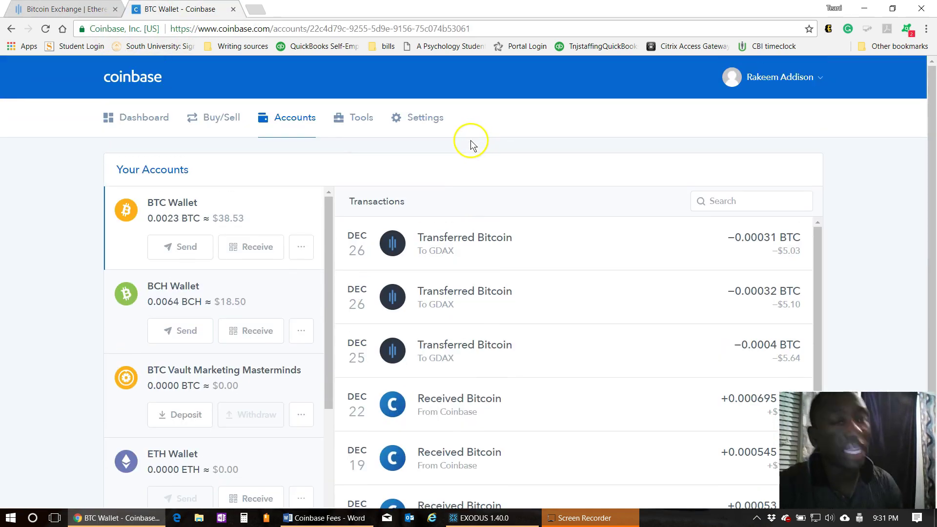
{"action": "left_click", "coordinate": [72, 11]}
Return to the GDAX BTC/USD trade view showing 0.00103000 BTC and 0.00 USD.
{"action": "left_click", "coordinate": [31, 92]}
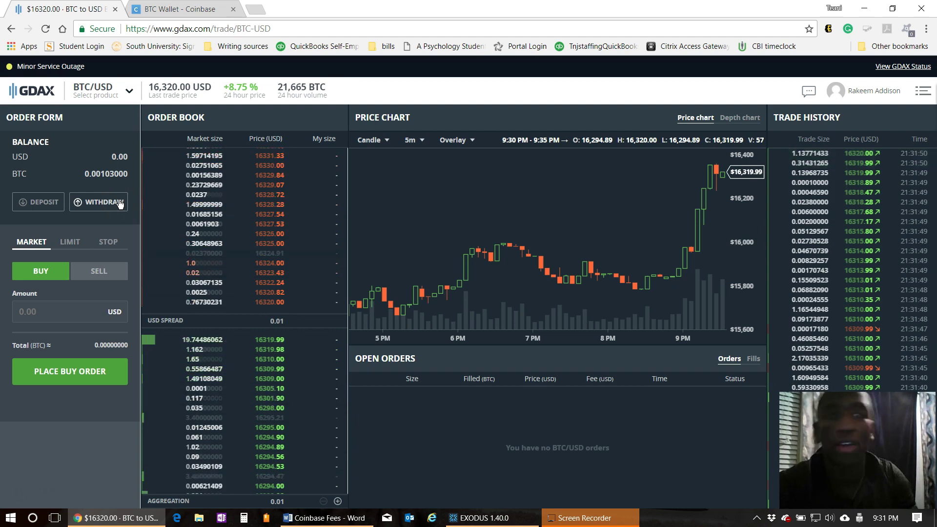
{"action": "left_click", "coordinate": [130, 178]}
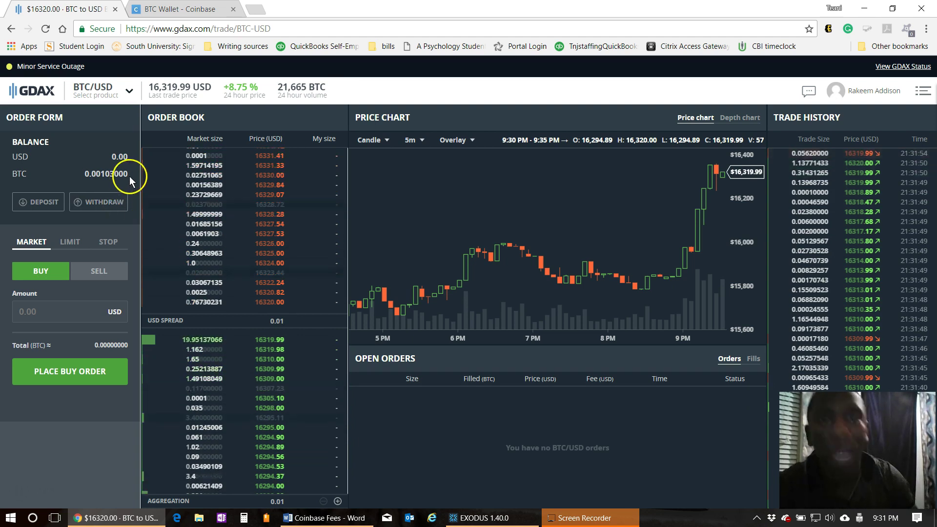
View GDAX's Withdraw Funds BTC Address form, then go back to the Coinbase BTC Wallet.
{"action": "left_click", "coordinate": [118, 198]}
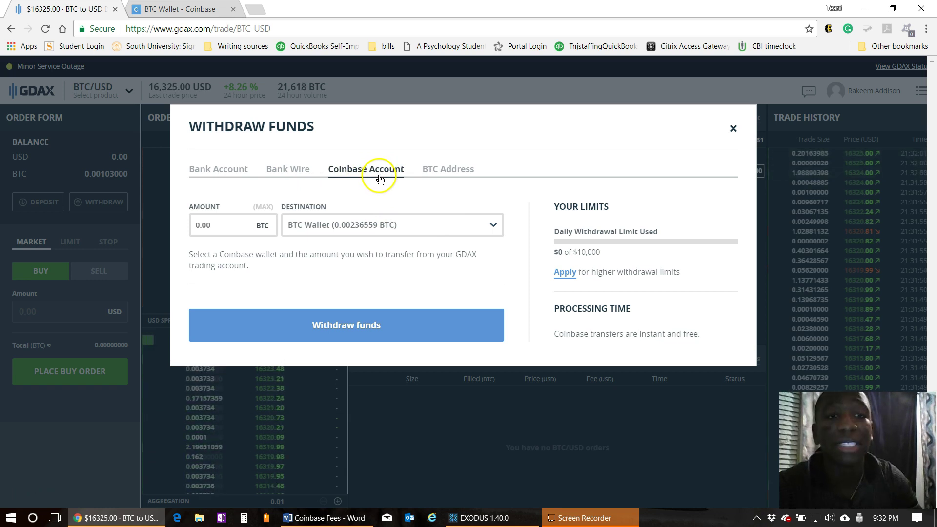
{"action": "left_click", "coordinate": [446, 171]}
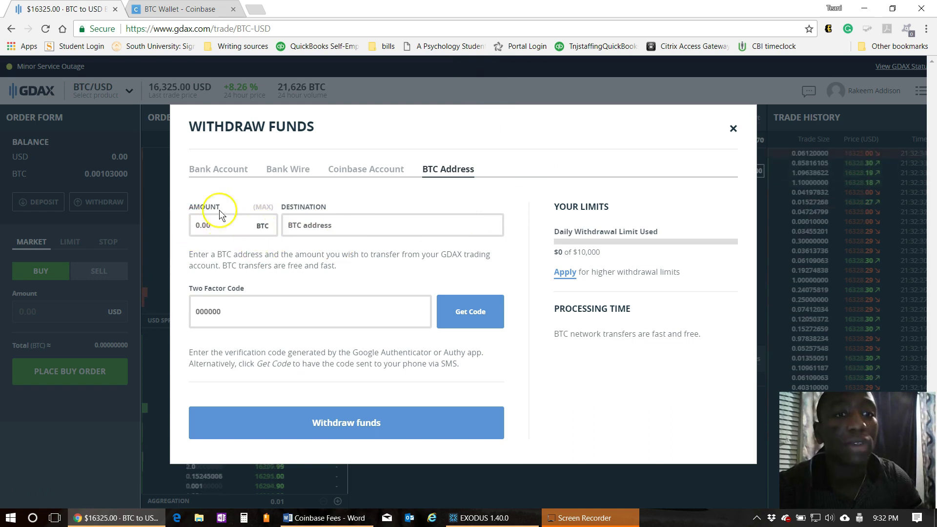
{"action": "left_click", "coordinate": [166, 7]}
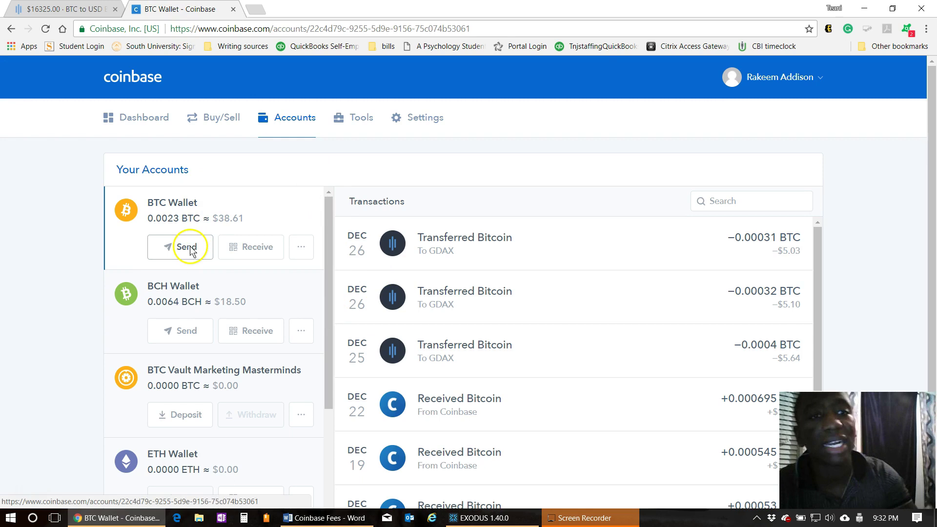
Start sending bitcoin from the Coinbase BTC Wallet with 1 USD as the amount.
{"action": "left_click", "coordinate": [169, 246]}
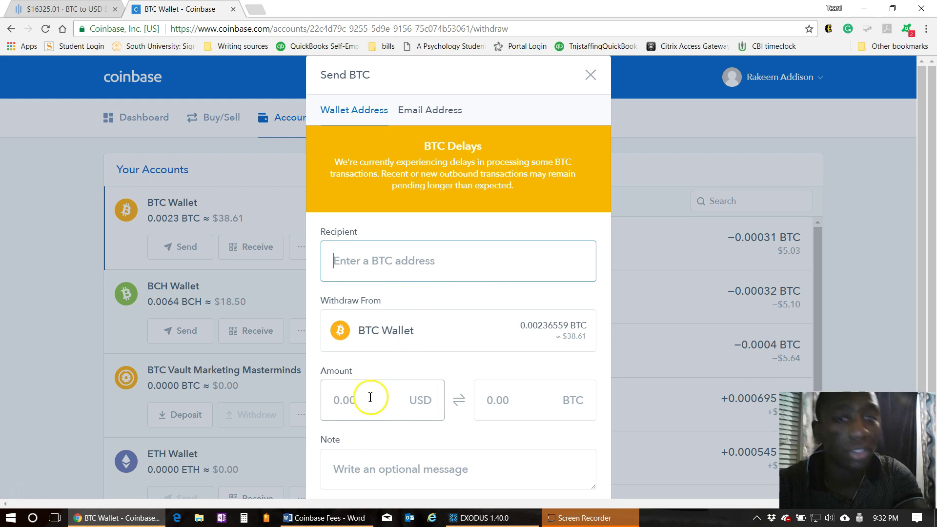
{"action": "left_click", "coordinate": [366, 403]}
{"action": "type", "text": "100"}
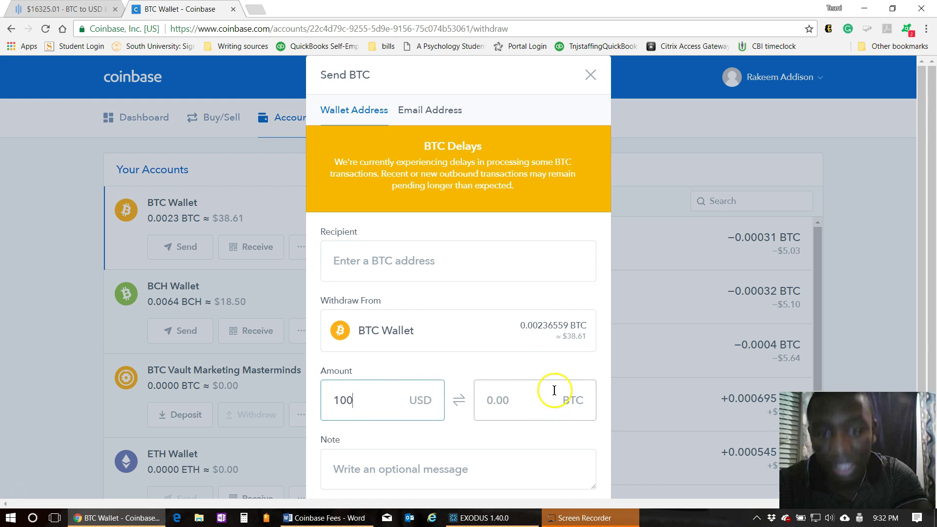
{"action": "left_click", "coordinate": [536, 366]}
{"action": "scroll", "coordinate": [532, 438], "scroll_direction": "down", "scroll_amount": 2}
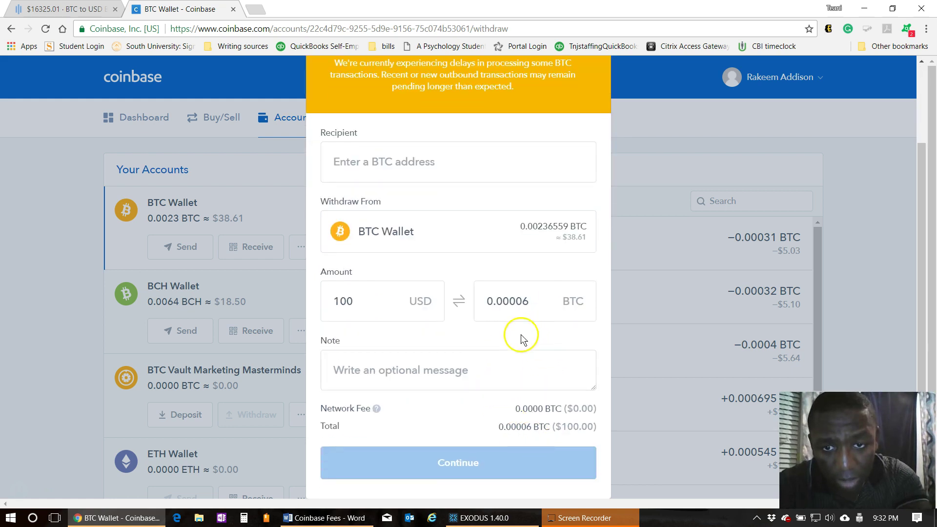
{"action": "scroll", "coordinate": [477, 340], "scroll_direction": "up", "scroll_amount": 2}
Copy the Exodus bitcoin receiving address and paste it as the Coinbase send recipient.
{"action": "left_click", "coordinate": [414, 226]}
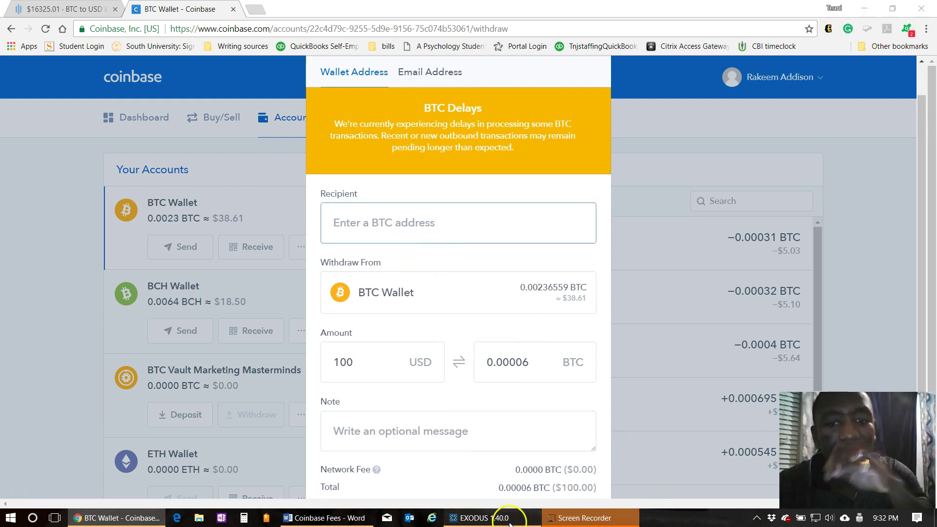
{"action": "left_click", "coordinate": [478, 518]}
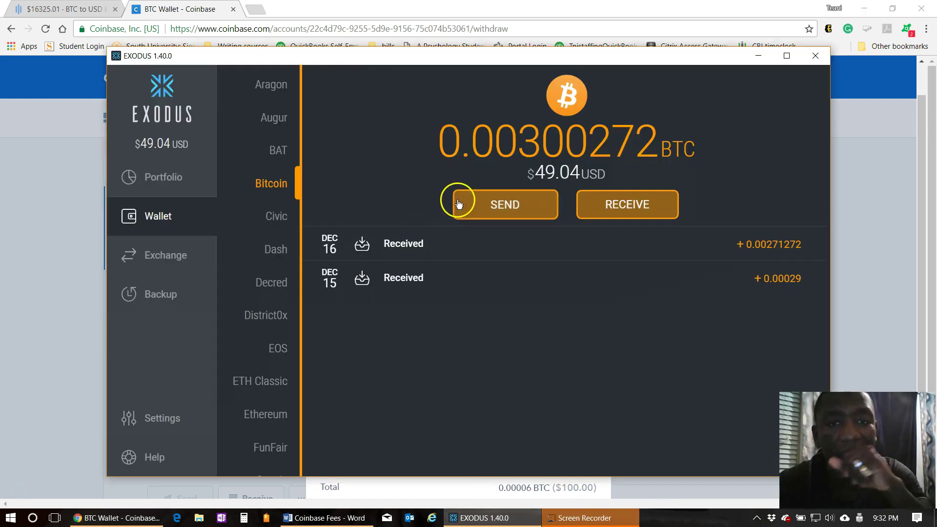
{"action": "left_click", "coordinate": [629, 205]}
{"action": "left_click", "coordinate": [379, 360]}
{"action": "left_click", "coordinate": [260, 133]}
{"action": "left_click", "coordinate": [79, 151]}
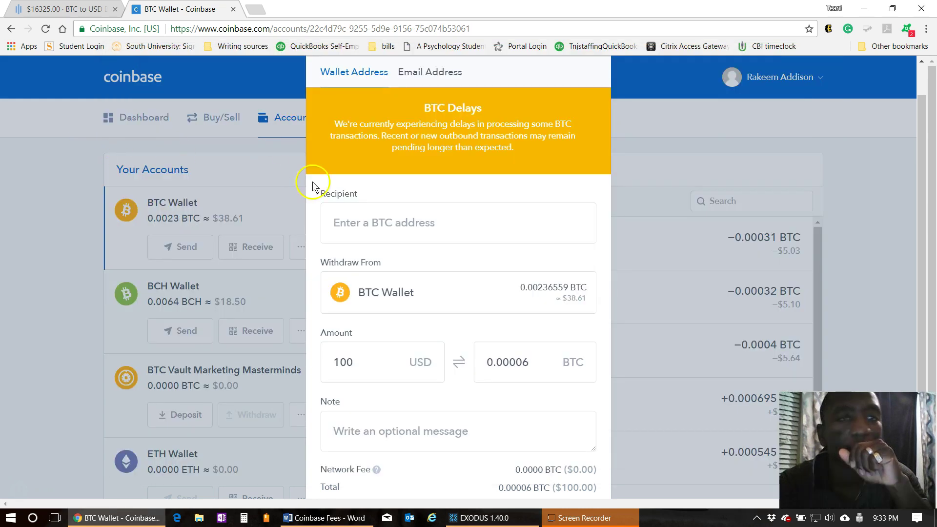
{"action": "left_click", "coordinate": [184, 246]}
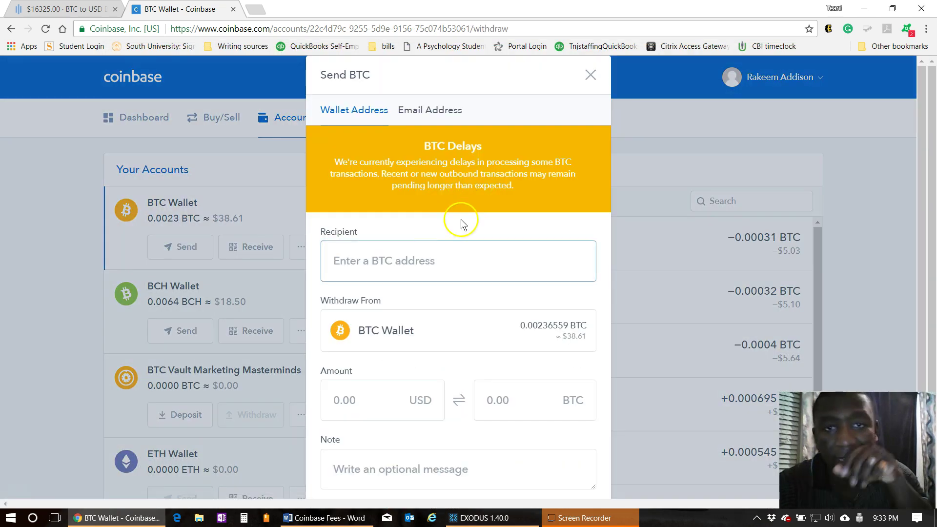
{"action": "right_click", "coordinate": [423, 256]}
{"action": "left_click", "coordinate": [464, 324]}
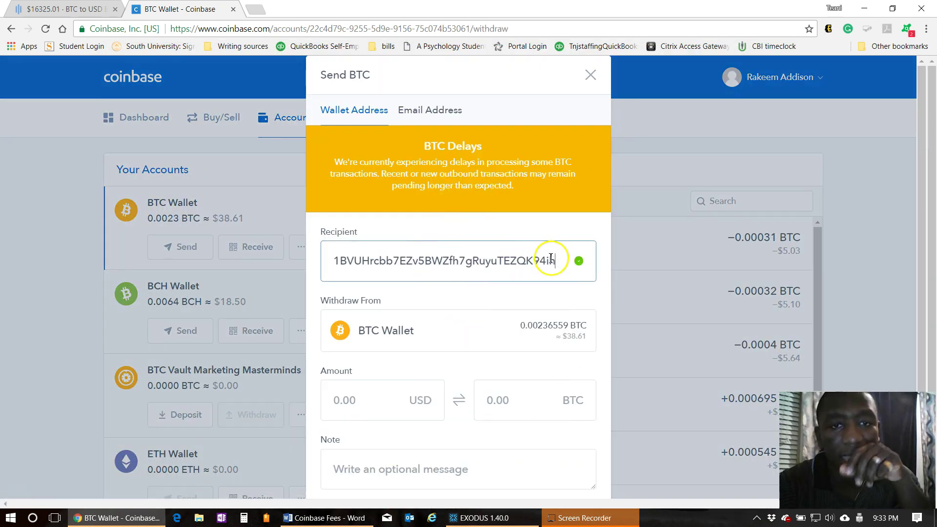
Enter 100 USD as the amount to send.
{"action": "scroll", "coordinate": [537, 263], "scroll_direction": "down", "scroll_amount": 2}
{"action": "left_click", "coordinate": [366, 305]}
{"action": "type", "text": "100"}
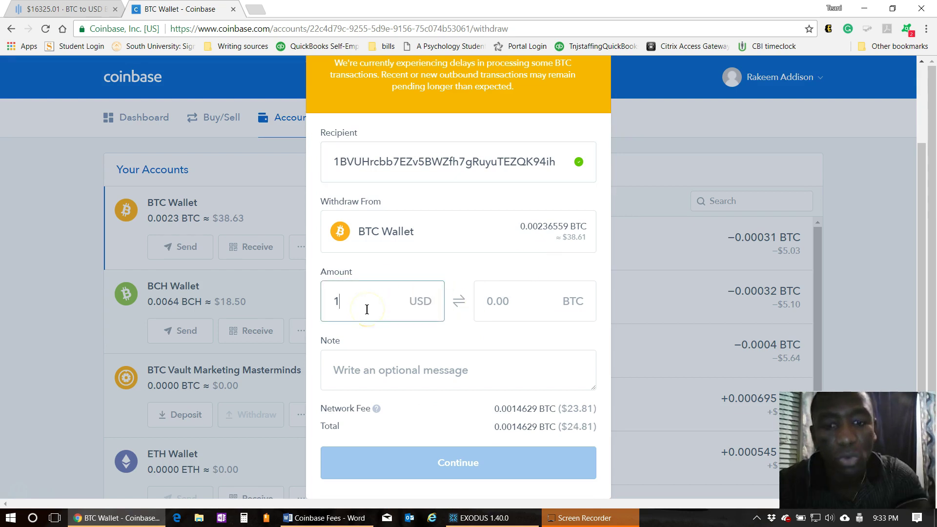
{"action": "key", "text": "BackSpace"}
{"action": "key", "text": "BackSpace"}
{"action": "key", "text": "BackSpace"}
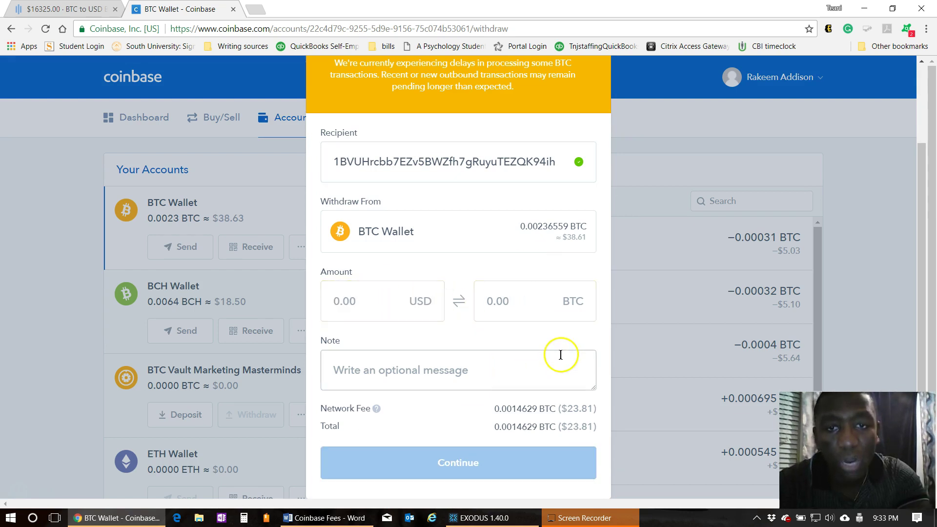
{"action": "left_click", "coordinate": [404, 320]}
{"action": "type", "text": "1"}
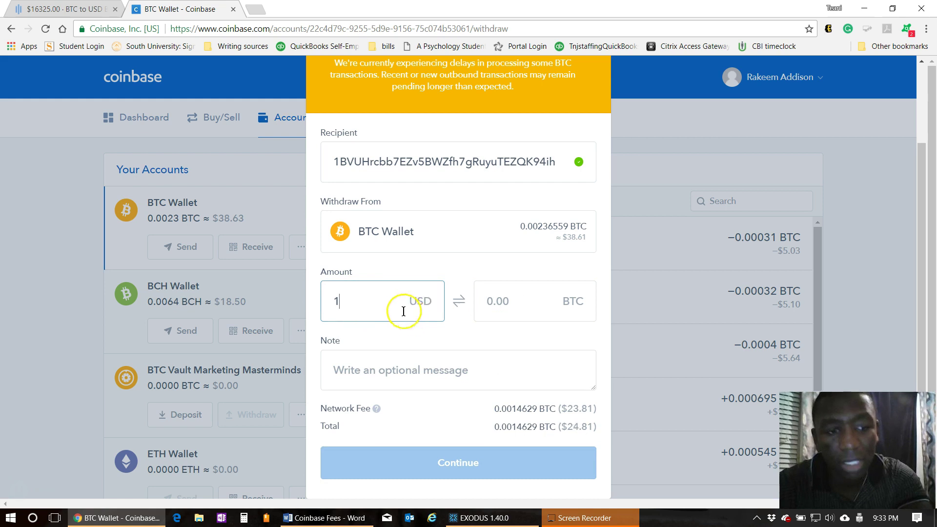
{"action": "type", "text": "00"}
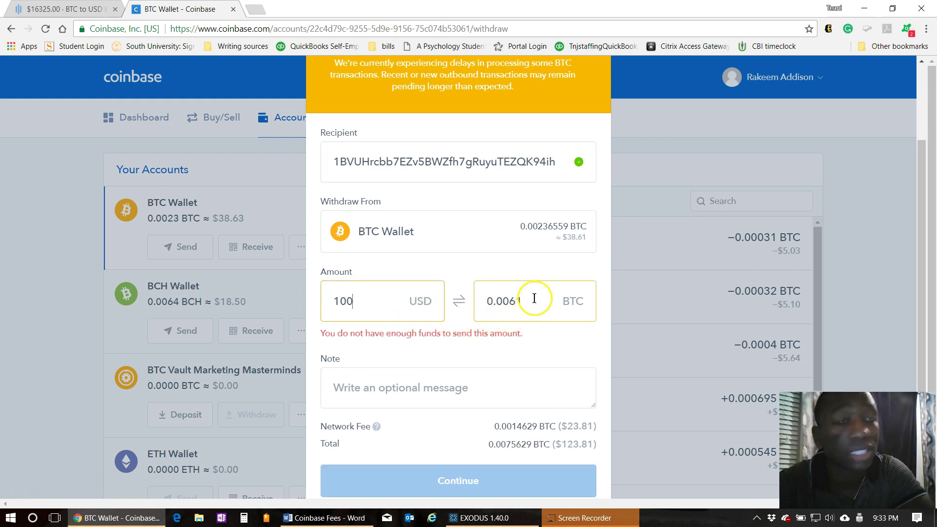
Close GDAX's Withdraw window, then open and close its Deposit window.
{"action": "left_click", "coordinate": [65, 8]}
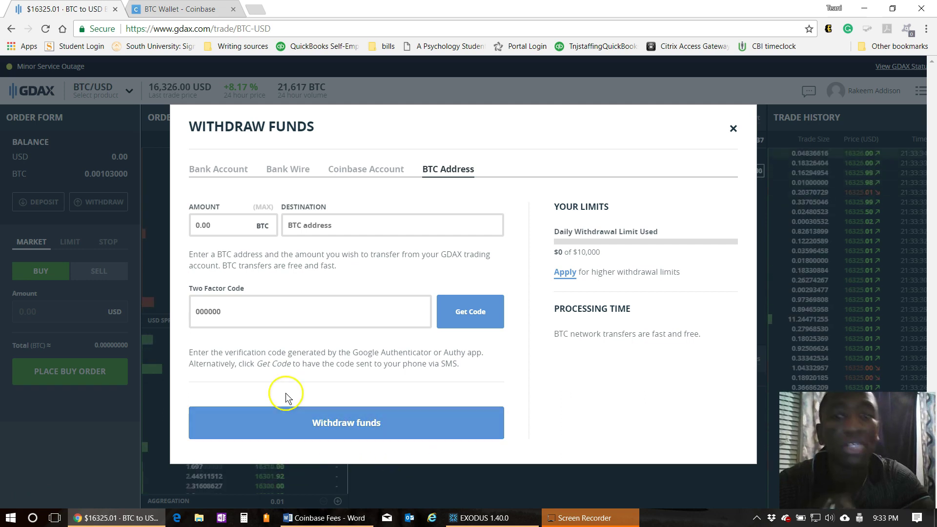
{"action": "left_click", "coordinate": [733, 129]}
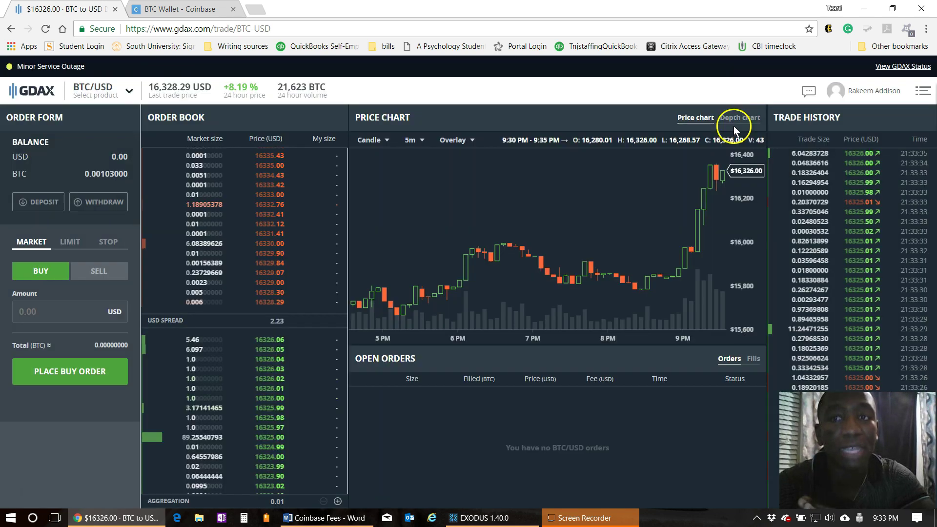
{"action": "left_click", "coordinate": [34, 200]}
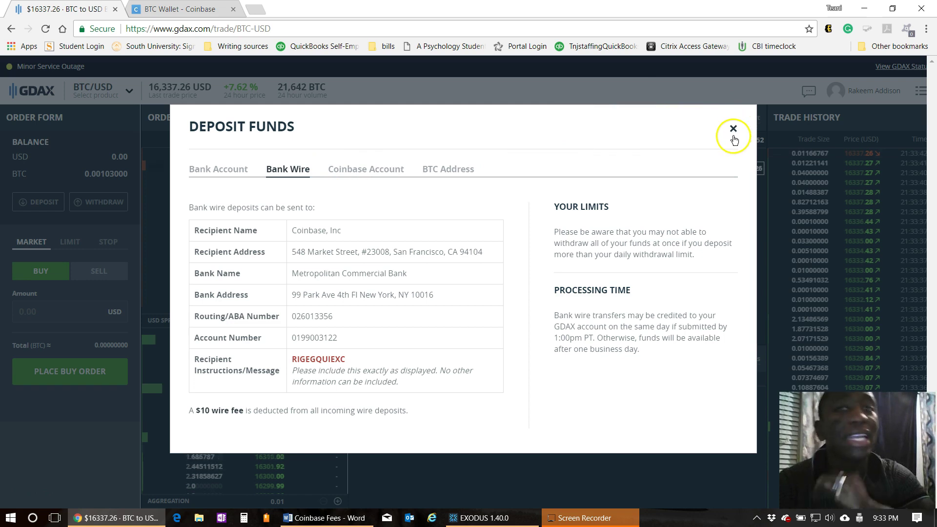
{"action": "left_click", "coordinate": [734, 129]}
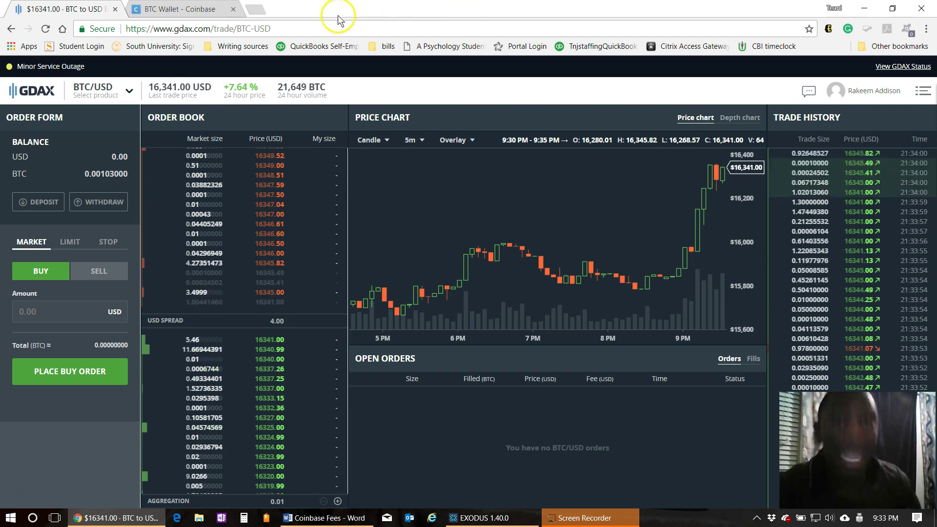
Cancel the Coinbase Send BTC form, returning to the BTC Wallet page.
{"action": "left_click", "coordinate": [186, 9]}
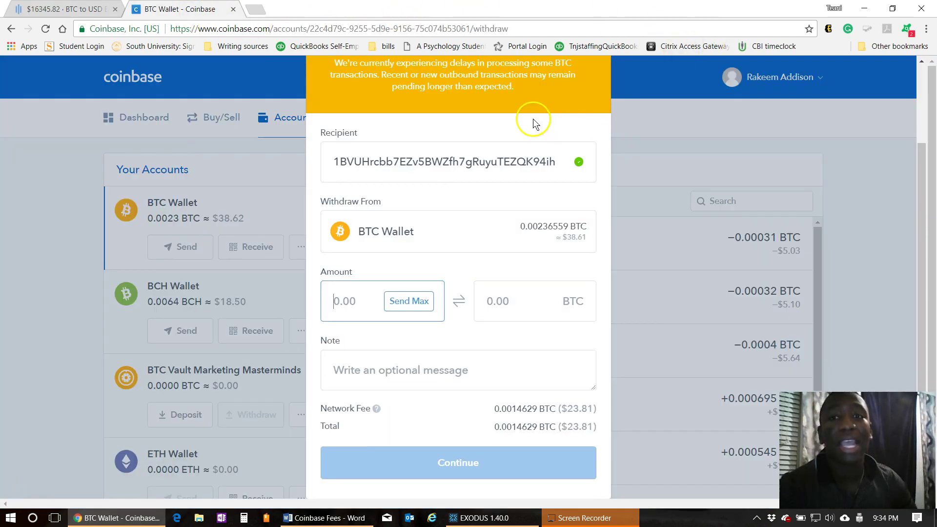
{"action": "scroll", "coordinate": [533, 118], "scroll_direction": "up", "scroll_amount": 3}
{"action": "left_click", "coordinate": [590, 75]}
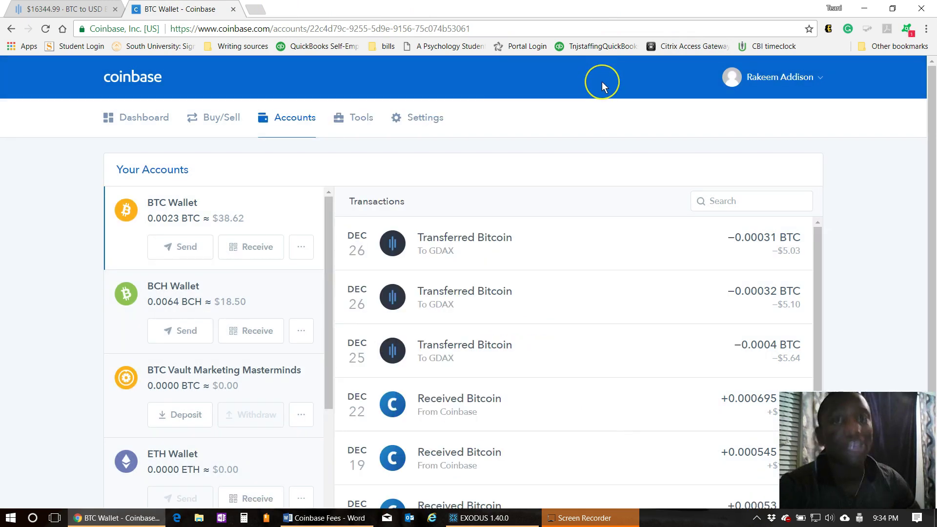